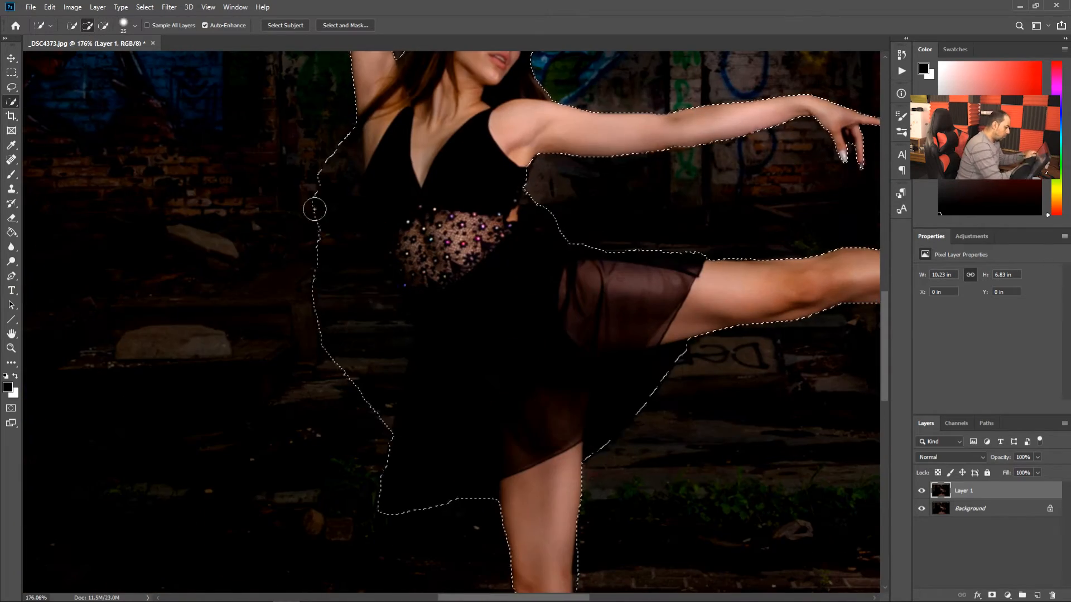
# Step: Add a layer mask to Layer 1 from the selection around the dancer
pyautogui.scroll(-10, 574, 222)
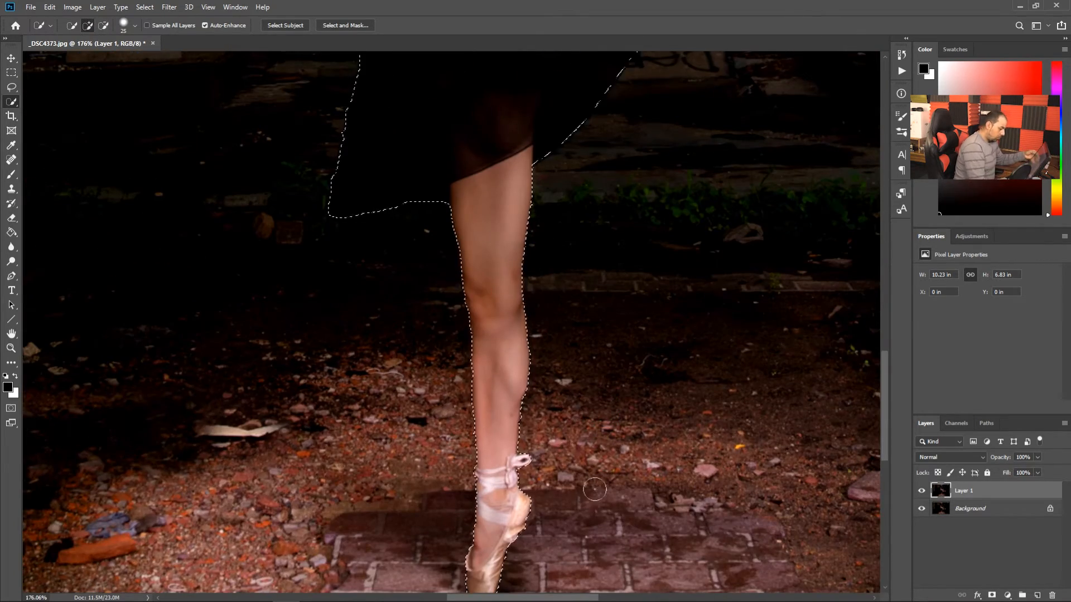
pyautogui.hotkey('ctrl', '0')
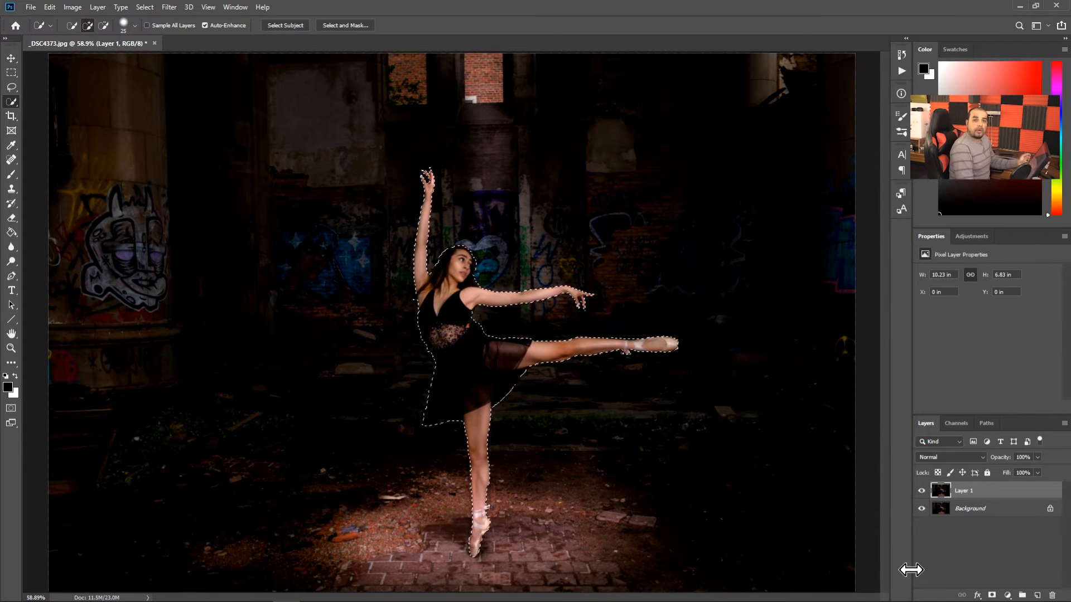
pyautogui.click(991, 595)
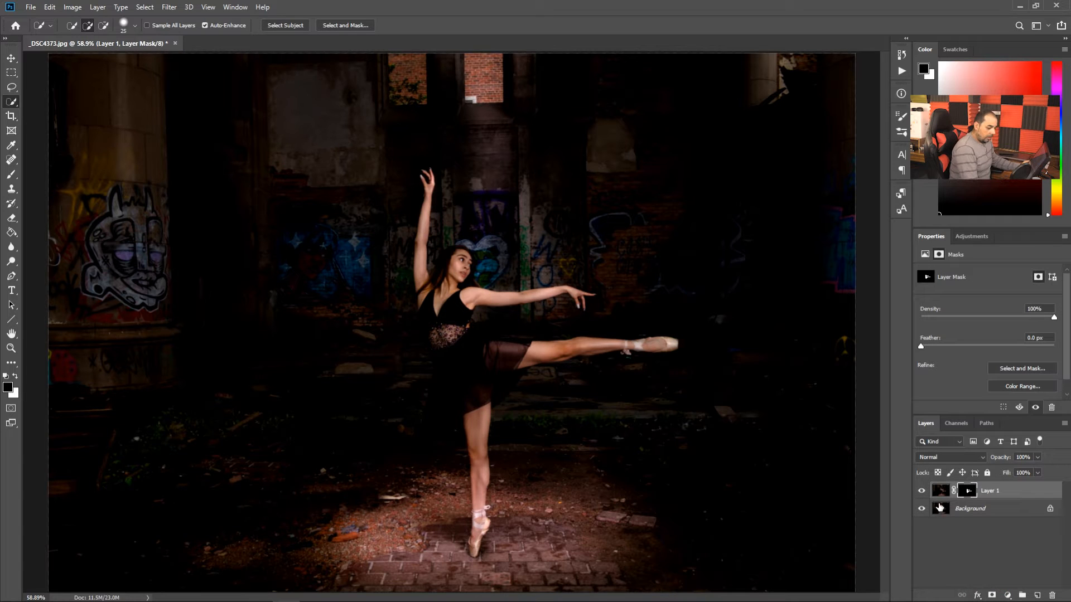
# Step: Duplicate the Background layer beneath the masked Layer 1
pyautogui.click(919, 509)
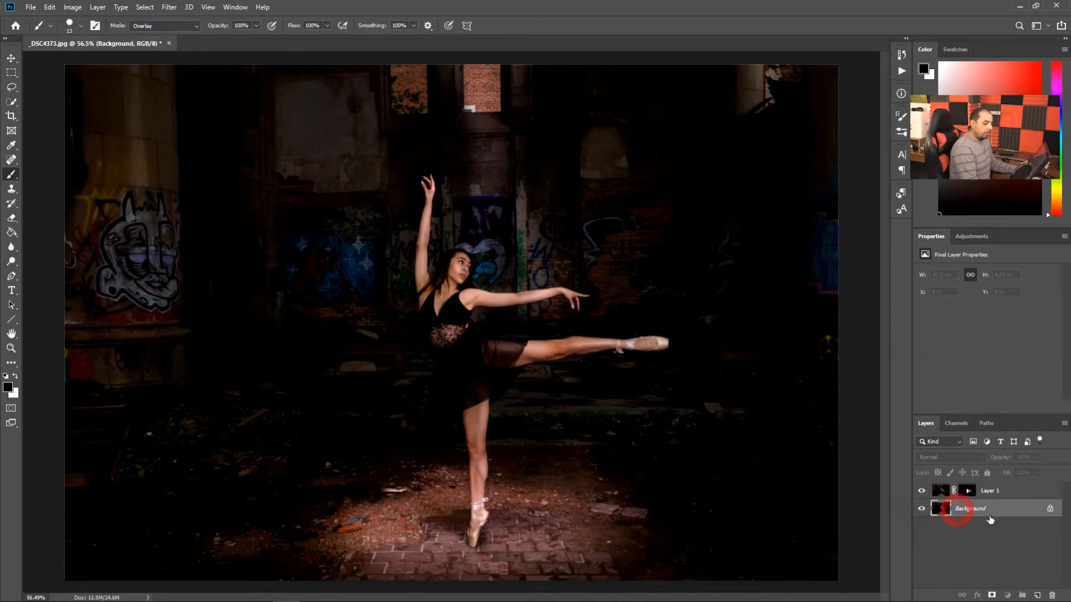
pyautogui.hotkey('ctrl', 'j')
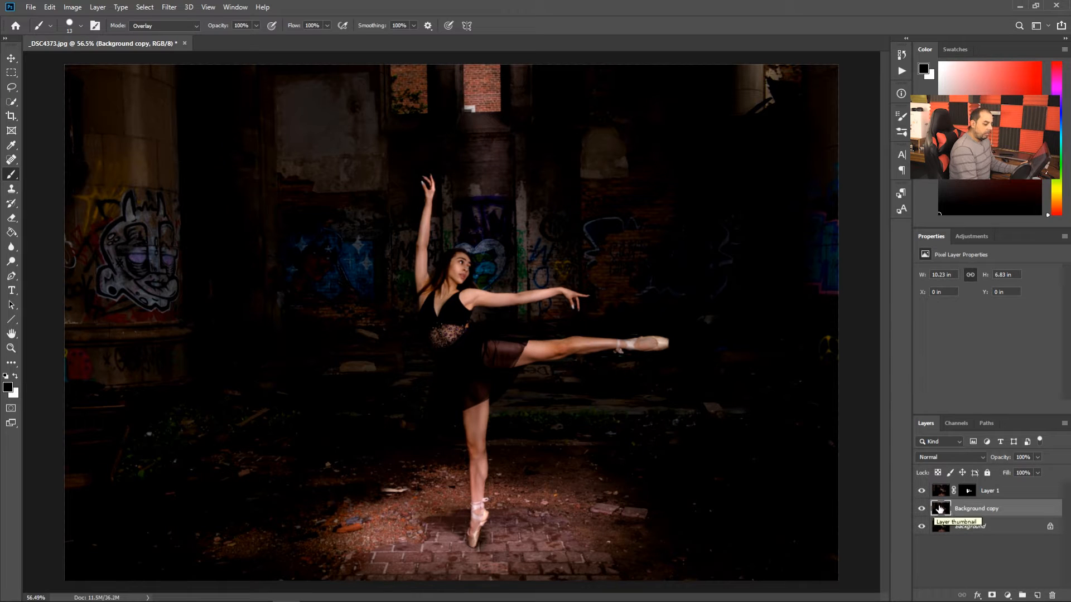
pyautogui.click(948, 508)
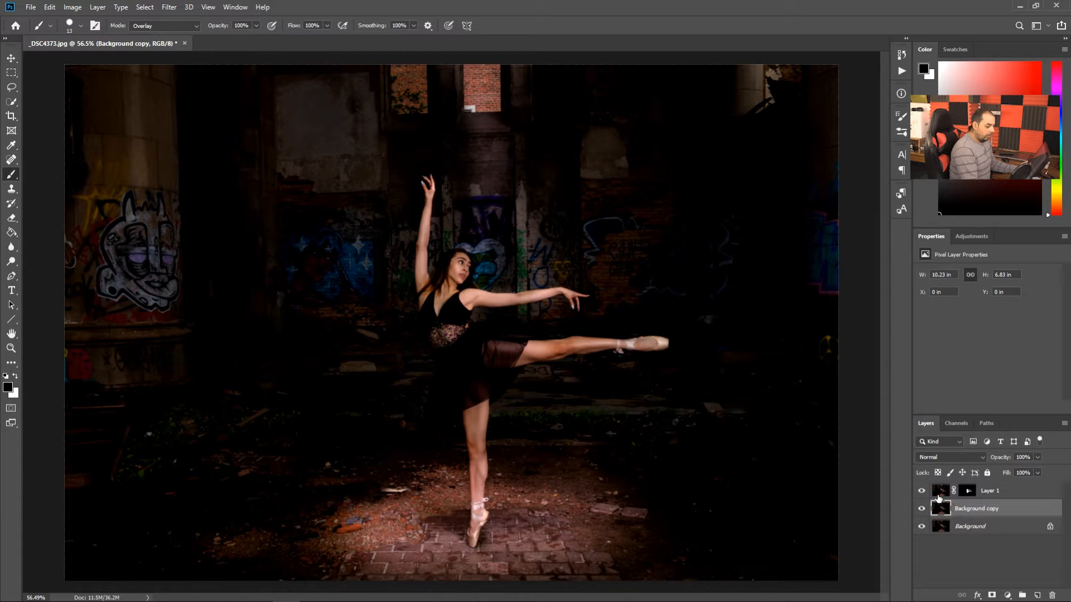
# Step: Use Layer 1's mask as a selection to copy the dancer from Background copy onto a new layer, and delete Background copy
pyautogui.click(940, 491)
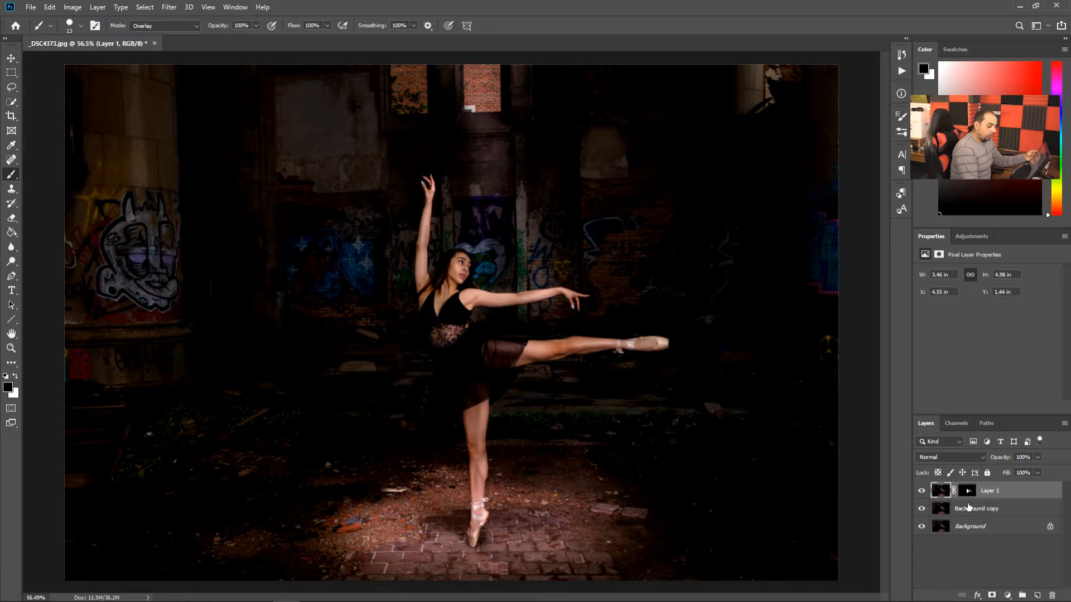
pyautogui.keyDown('ctrl'); pyautogui.click(968, 495); pyautogui.keyUp('ctrl')
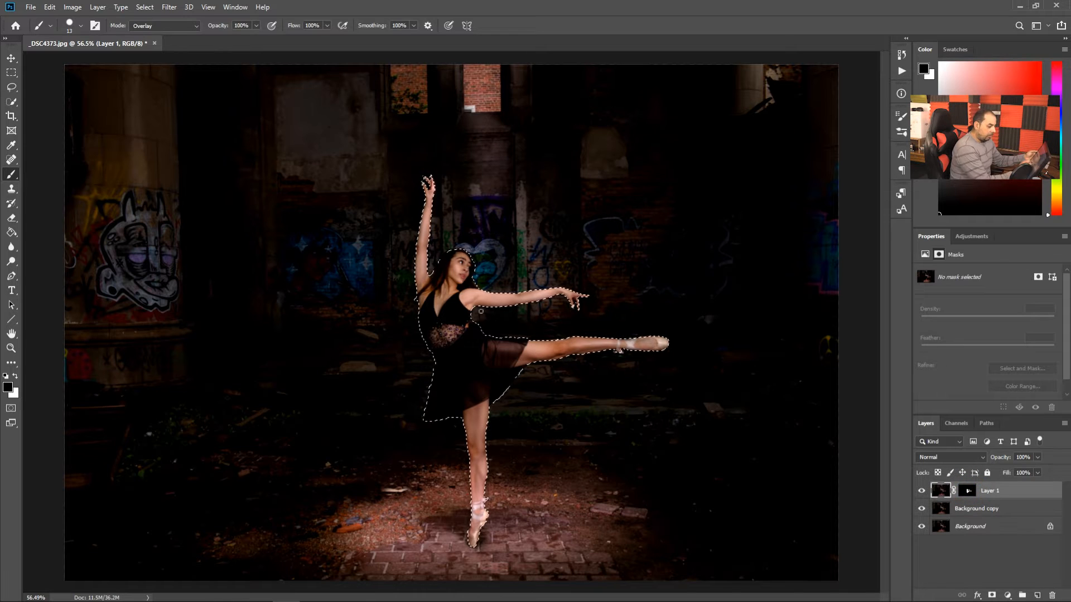
pyautogui.click(968, 493)
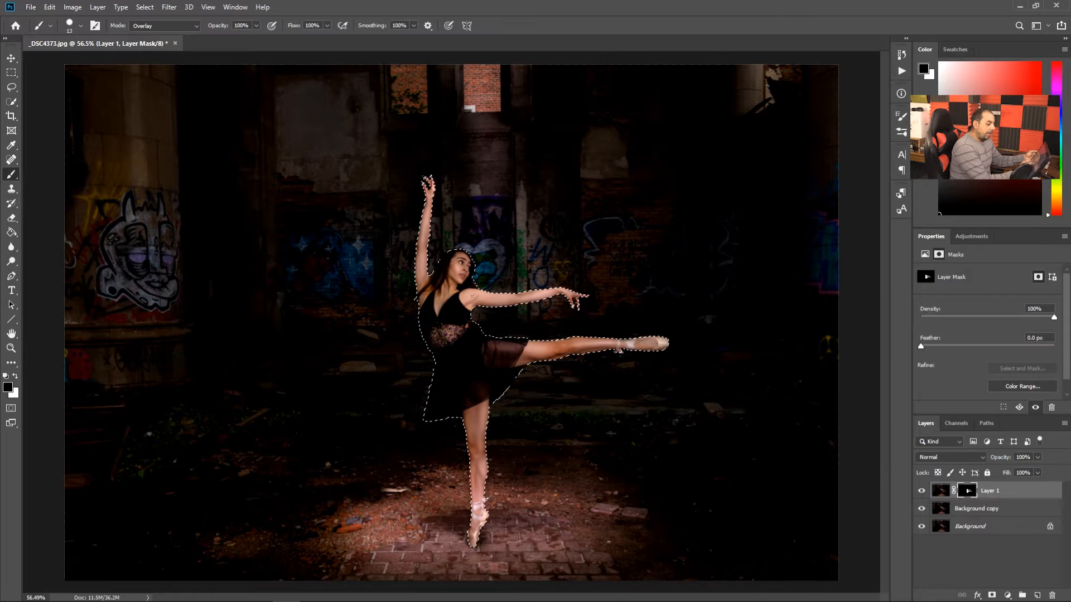
pyautogui.click(942, 509)
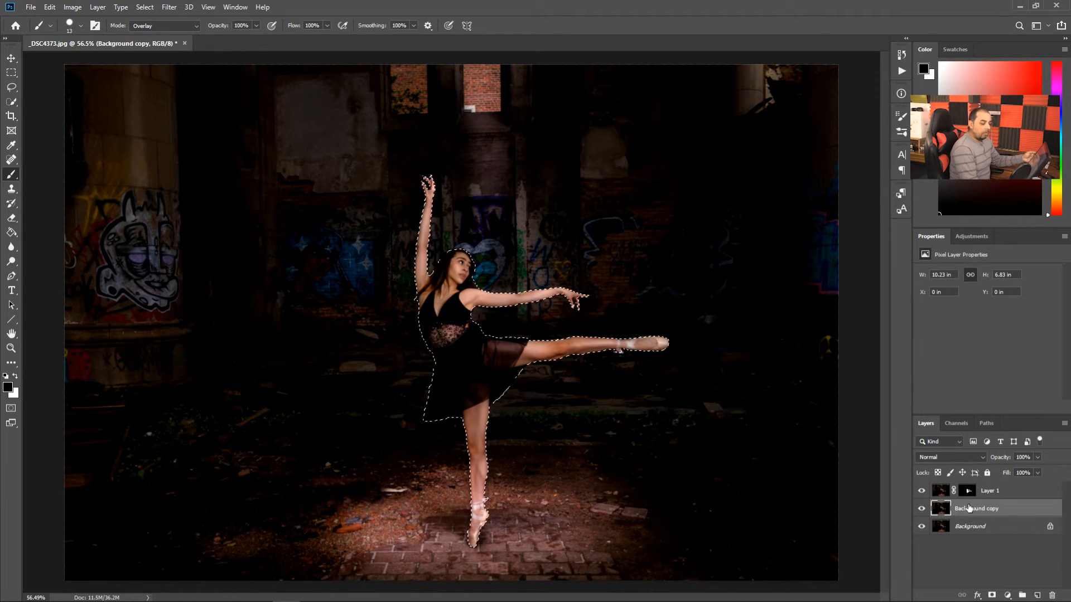
pyautogui.hotkey('ctrl', 'j')
pyautogui.moveTo(937, 527); pyautogui.dragTo(1052, 595)
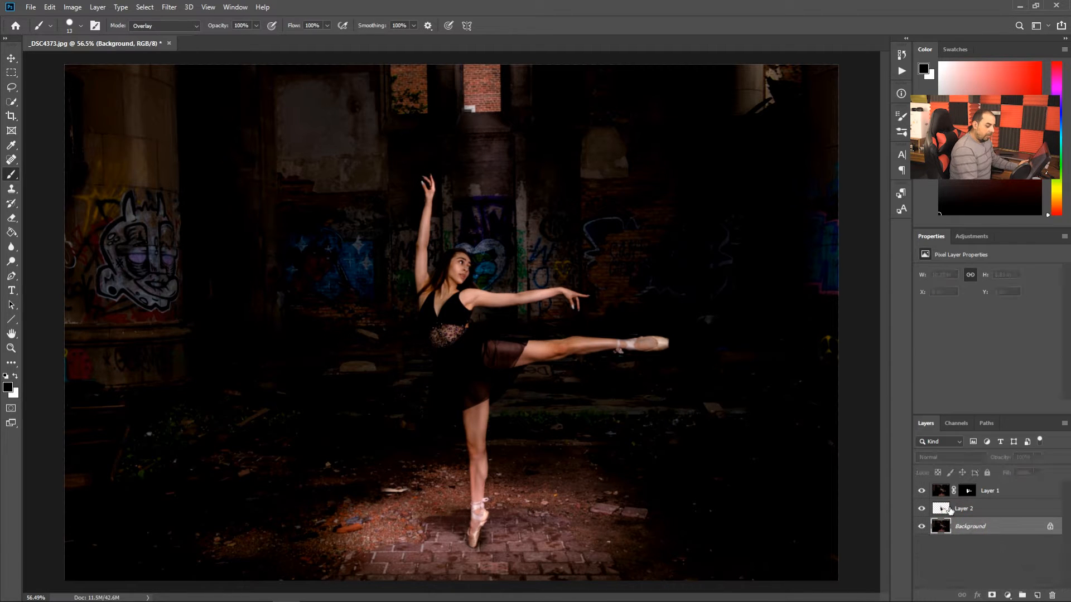
# Step: Hide the Background layer and move the cut-out dancer layer above the masked Layer 1
pyautogui.click(921, 526)
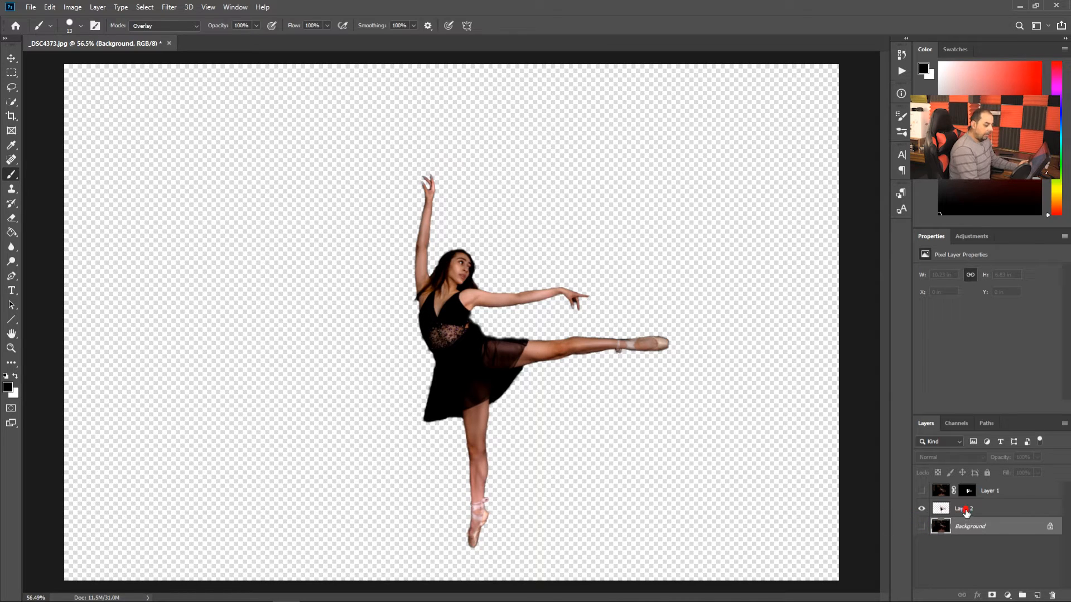
pyautogui.click(965, 510)
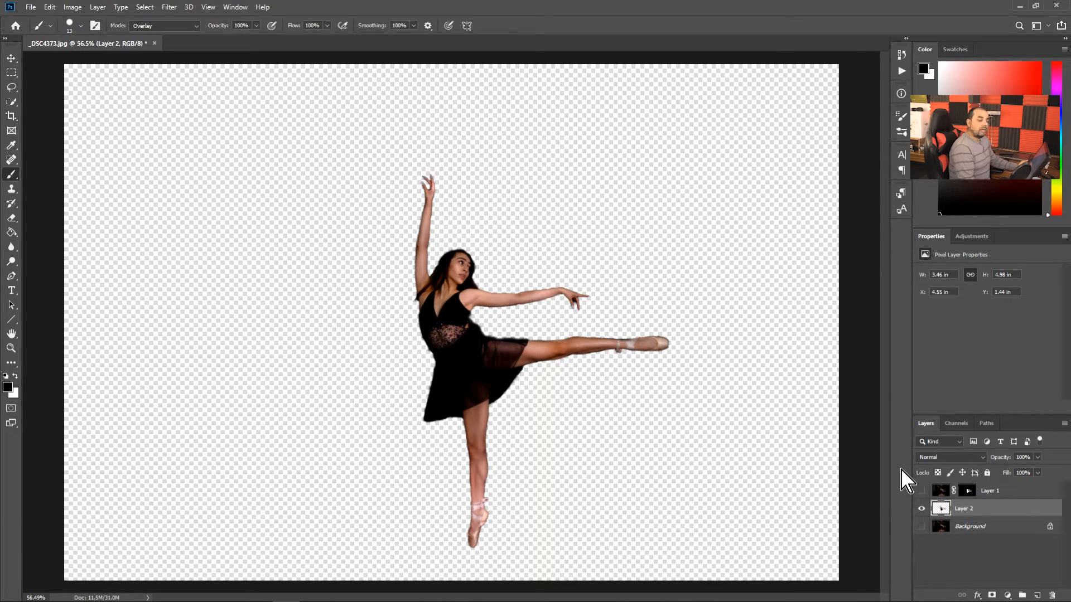
pyautogui.moveTo(965, 512); pyautogui.dragTo(960, 487)
pyautogui.click(921, 508)
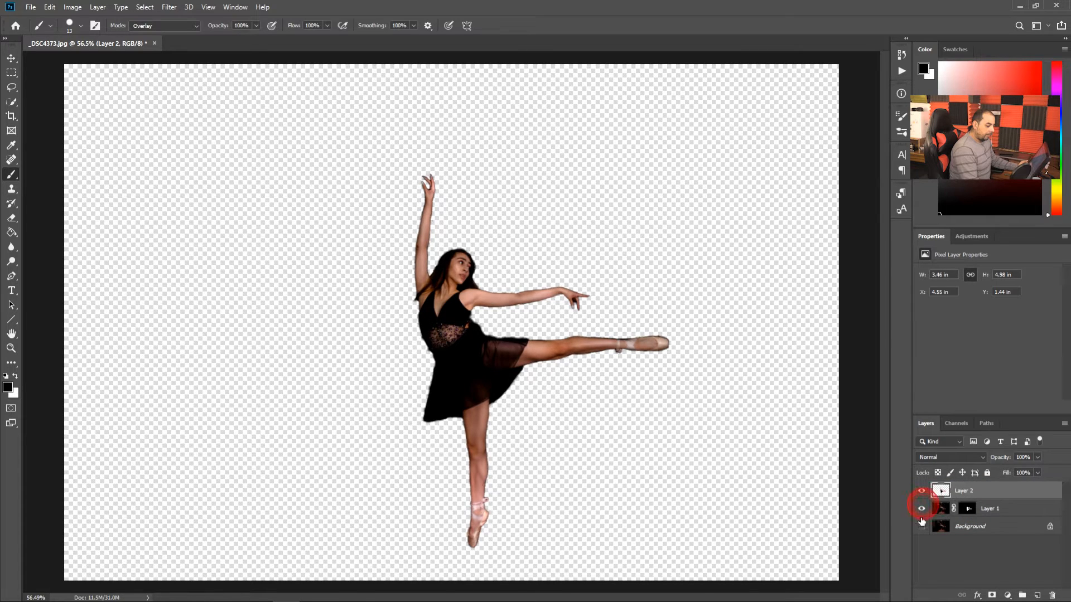
pyautogui.click(921, 526)
pyautogui.click(922, 524)
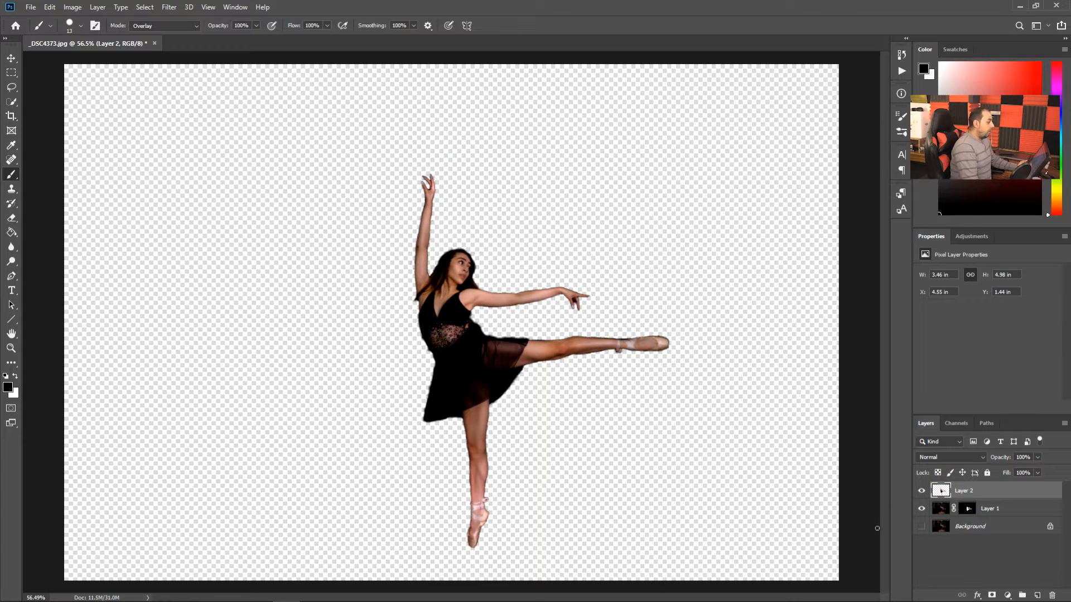
# Step: Select a thin vertical strip of about 0.06 x 2.45 in along the dancer's standing leg, from skirt to toe, and copy it to a new layer
pyautogui.click(12, 73)
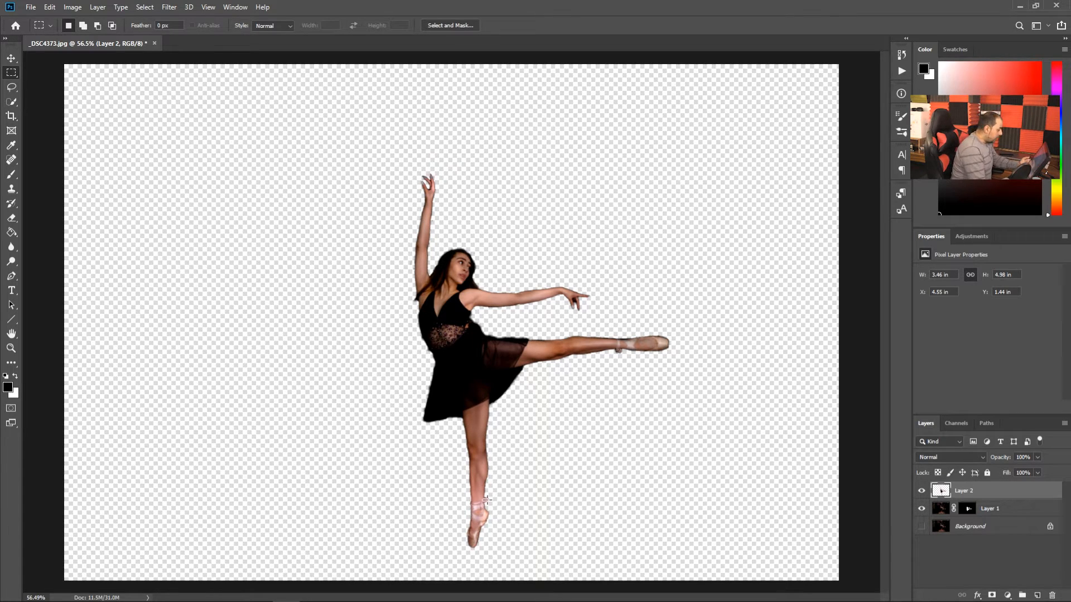
pyautogui.moveTo(506, 493)
pyautogui.mouseDown()
pyautogui.moveTo(545, 495)
pyautogui.moveTo(521, 491)
pyautogui.mouseUp()
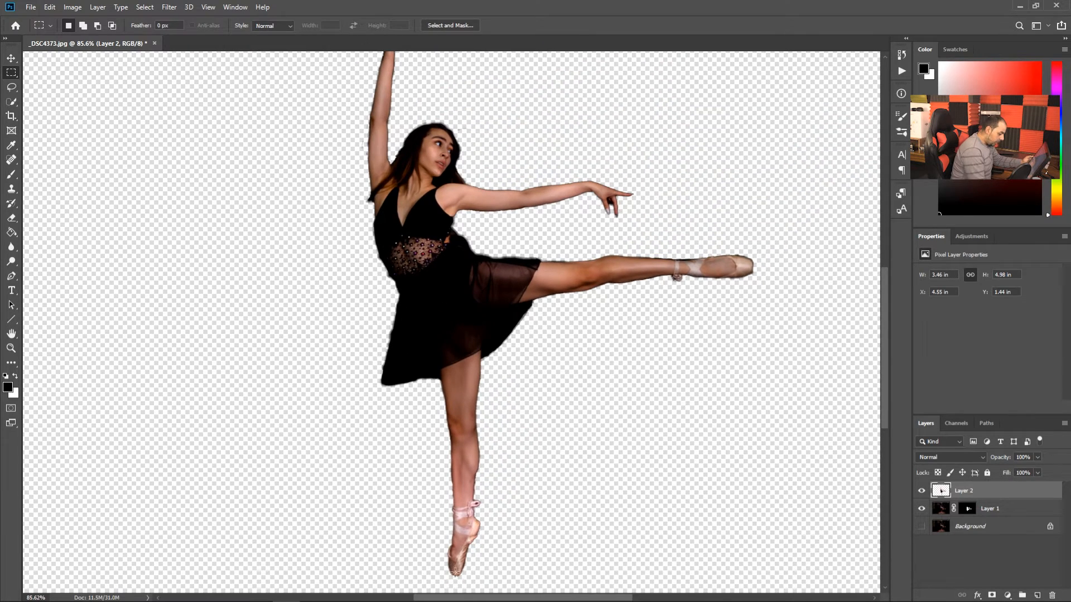
pyautogui.moveTo(456, 571); pyautogui.dragTo(463, 291)
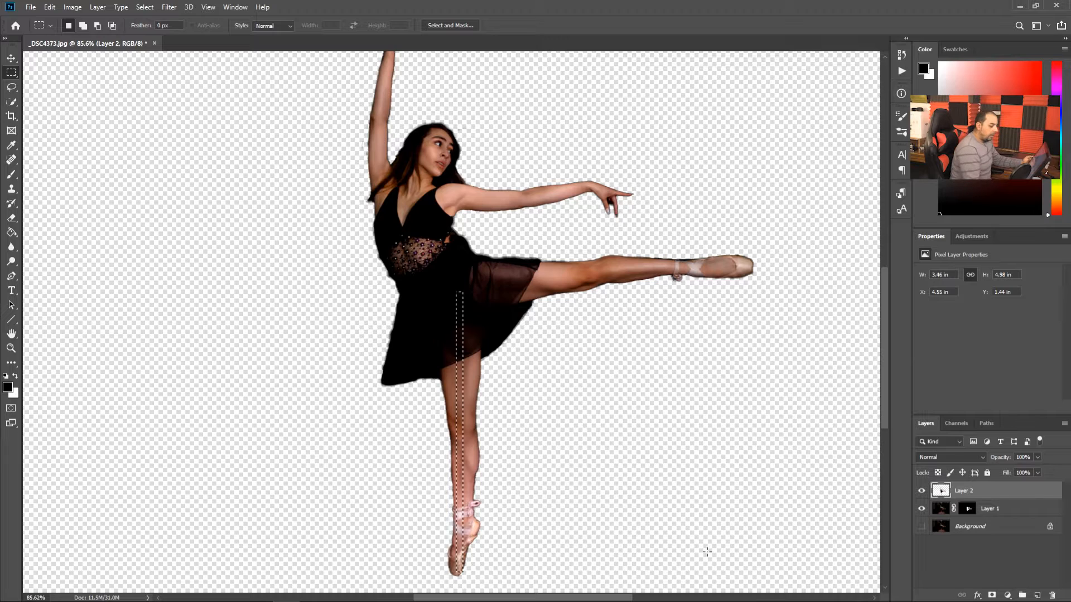
pyautogui.click(942, 489)
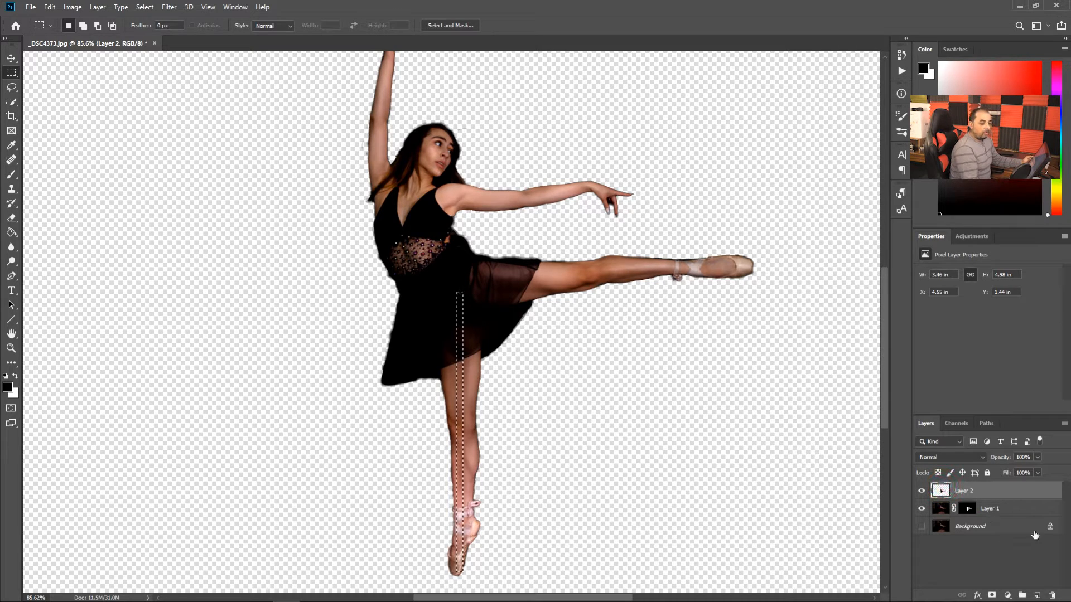
pyautogui.hotkey('ctrl', 'j')
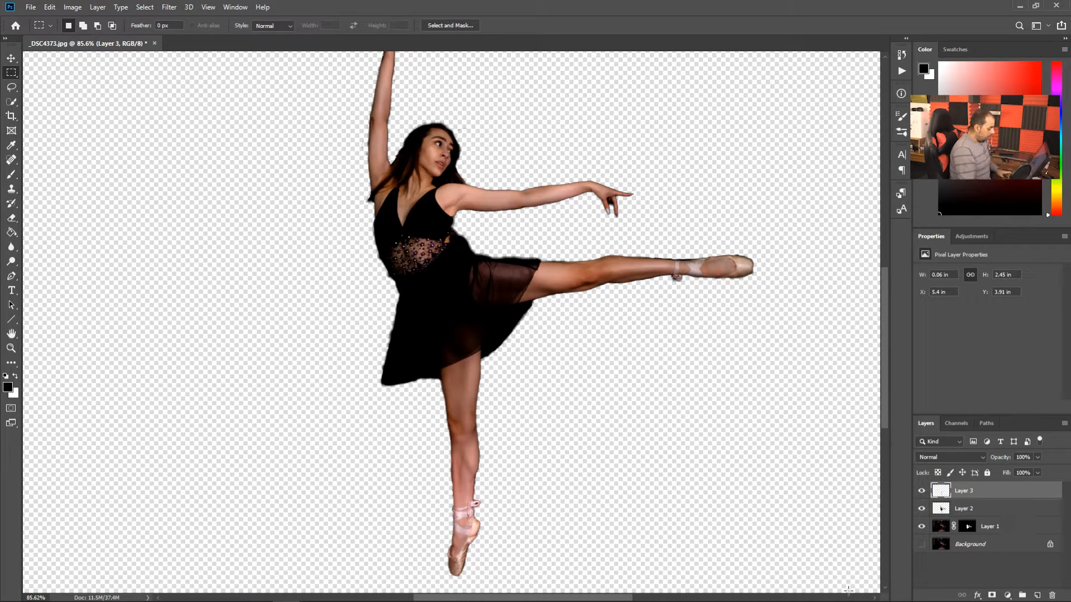
# Step: Stretch the standing-leg strip sideways to the full canvas width of 10.23 in, keeping its height of 2.45 in
pyautogui.hotkey('ctrl', 't')
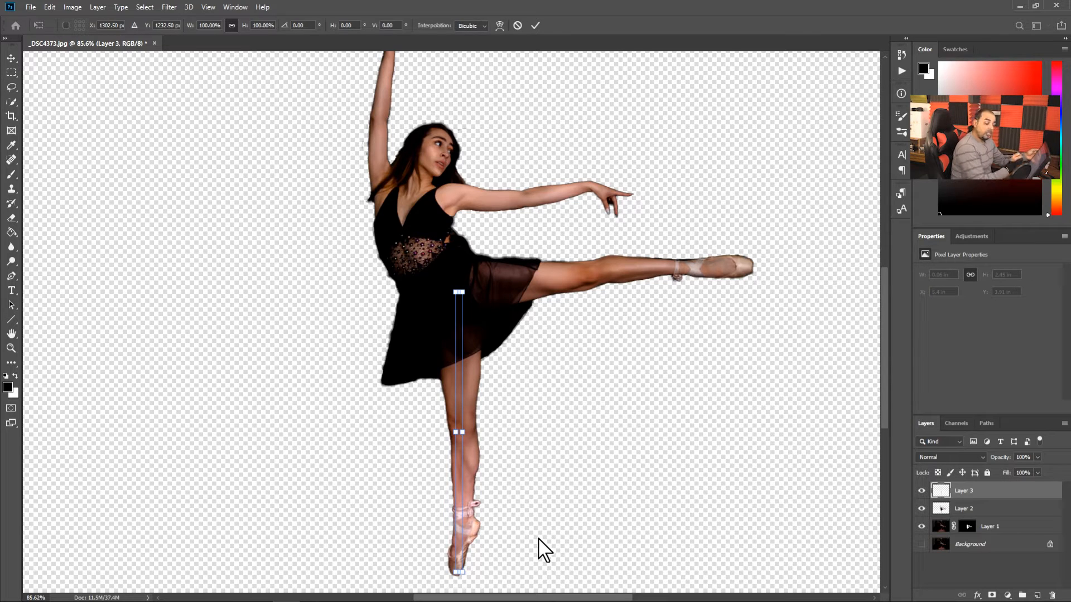
pyautogui.moveTo(463, 432); pyautogui.dragTo(801, 426)
pyautogui.moveTo(670, 477); pyautogui.dragTo(643, 475)
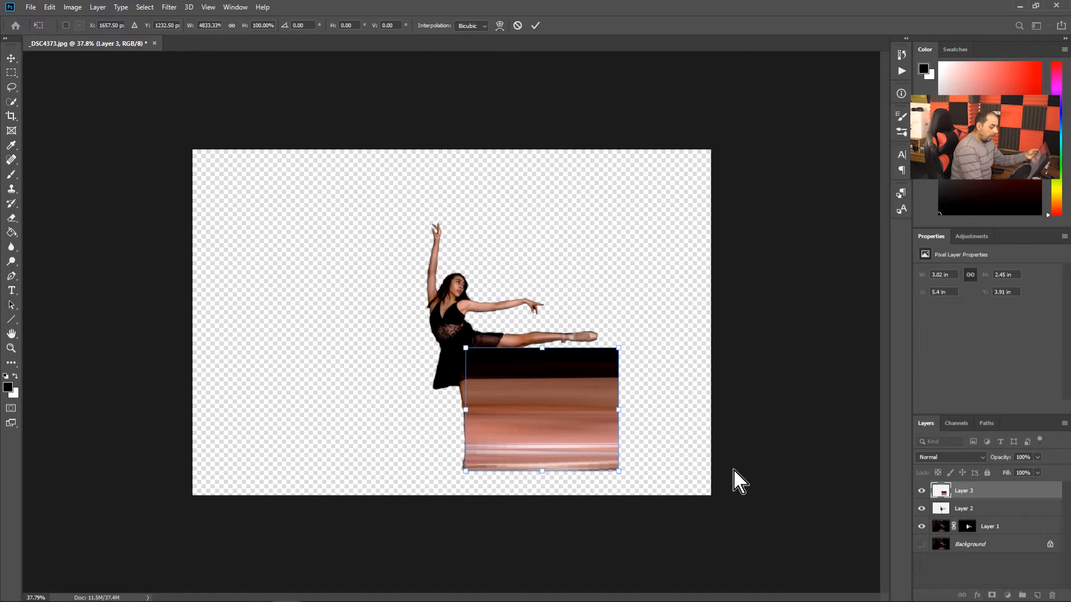
pyautogui.moveTo(625, 410); pyautogui.dragTo(710, 410)
pyautogui.hotkey('ctrl', 'z')
pyautogui.moveTo(465, 410); pyautogui.dragTo(190, 404)
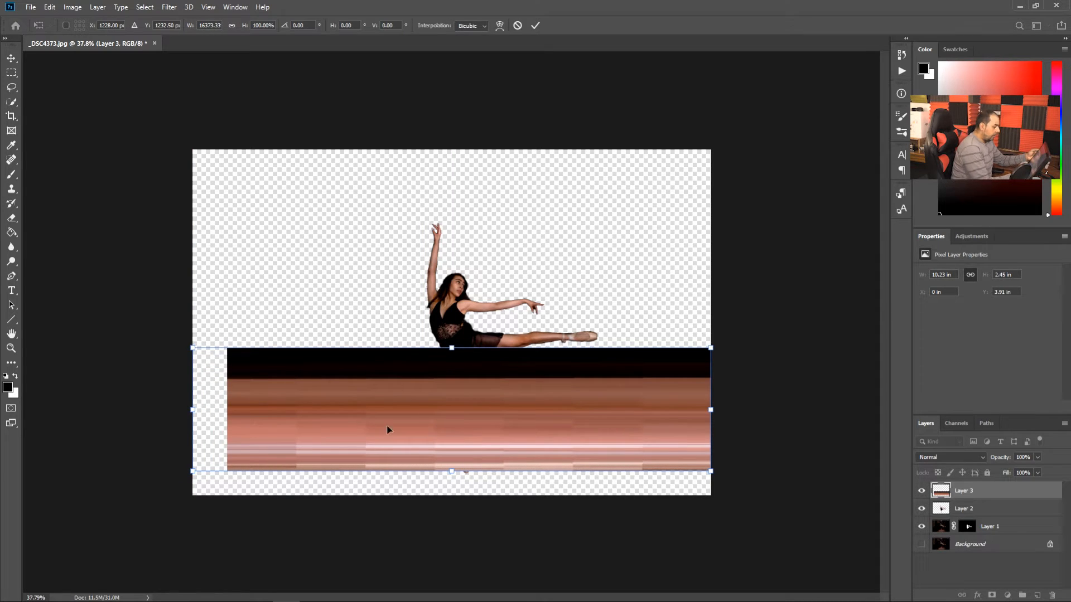
pyautogui.click(536, 25)
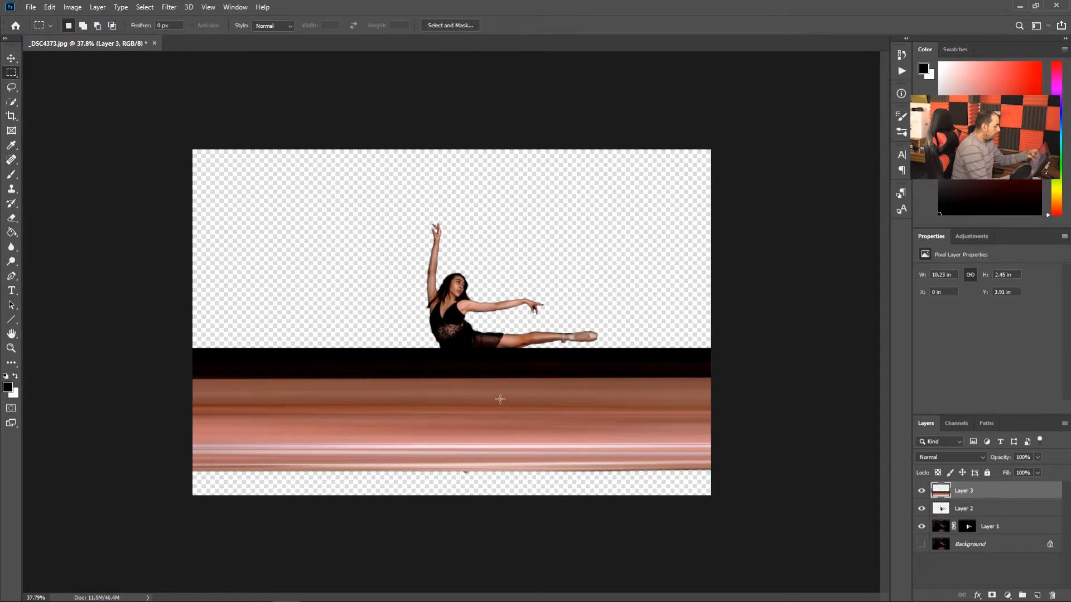
# Step: Select a thin strip of about 0.03 x 0.18 in across the raised foot's shoe on Layer 2 and copy it to a new layer
pyautogui.moveTo(505, 378); pyautogui.dragTo(550, 378)
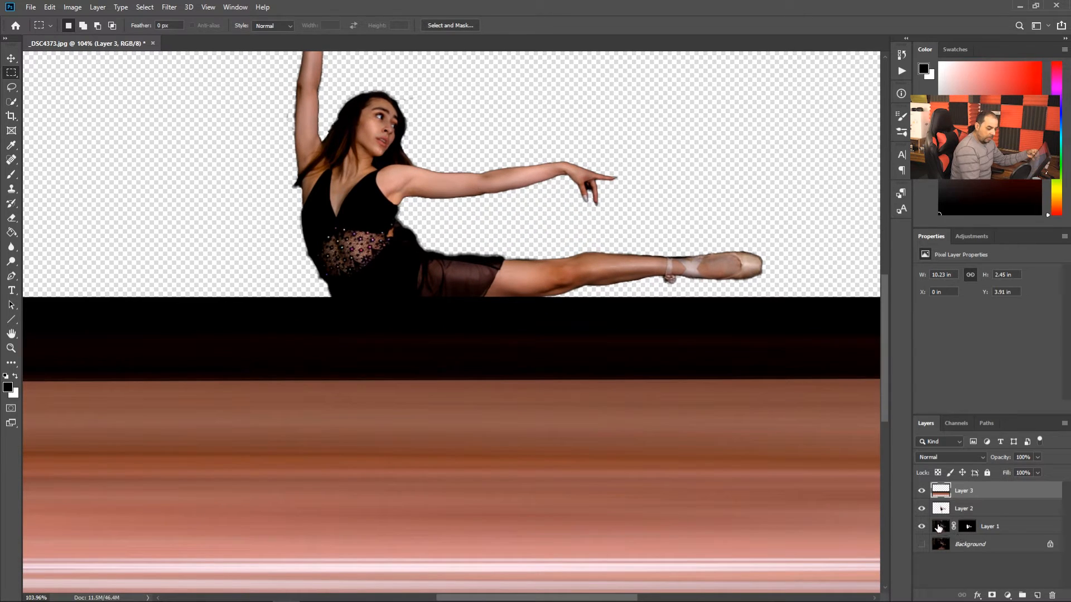
pyautogui.click(940, 527)
pyautogui.click(937, 509)
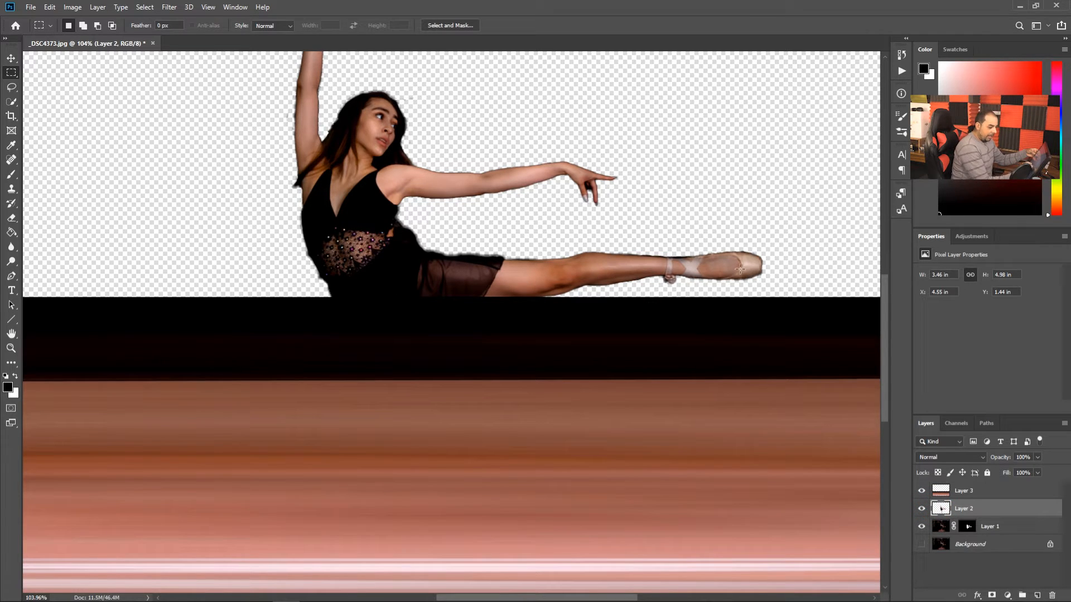
pyautogui.moveTo(742, 252); pyautogui.dragTo(746, 279)
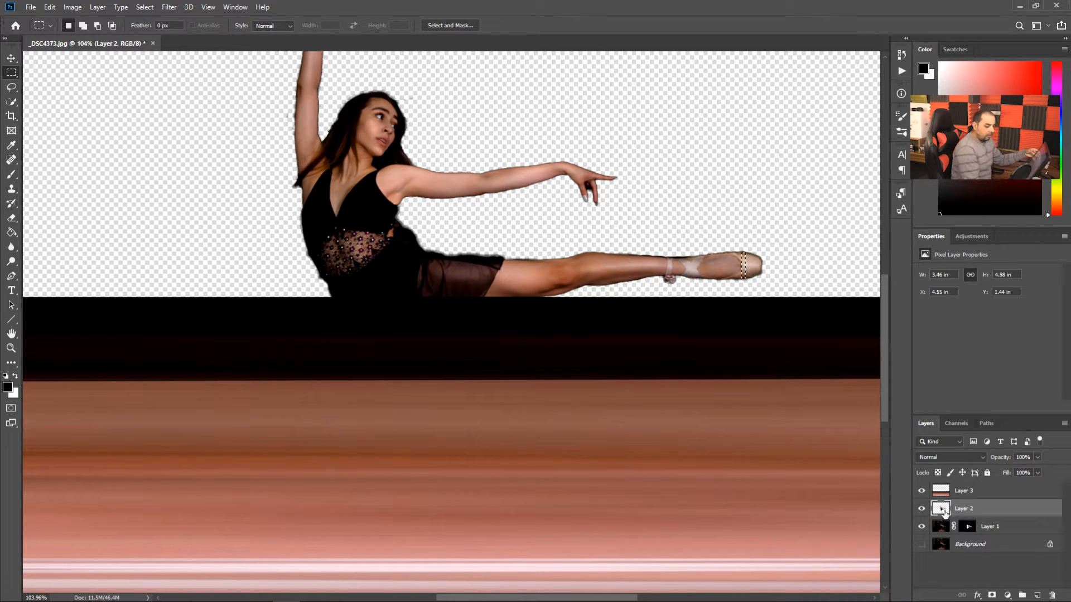
pyautogui.hotkey('ctrl', 'j')
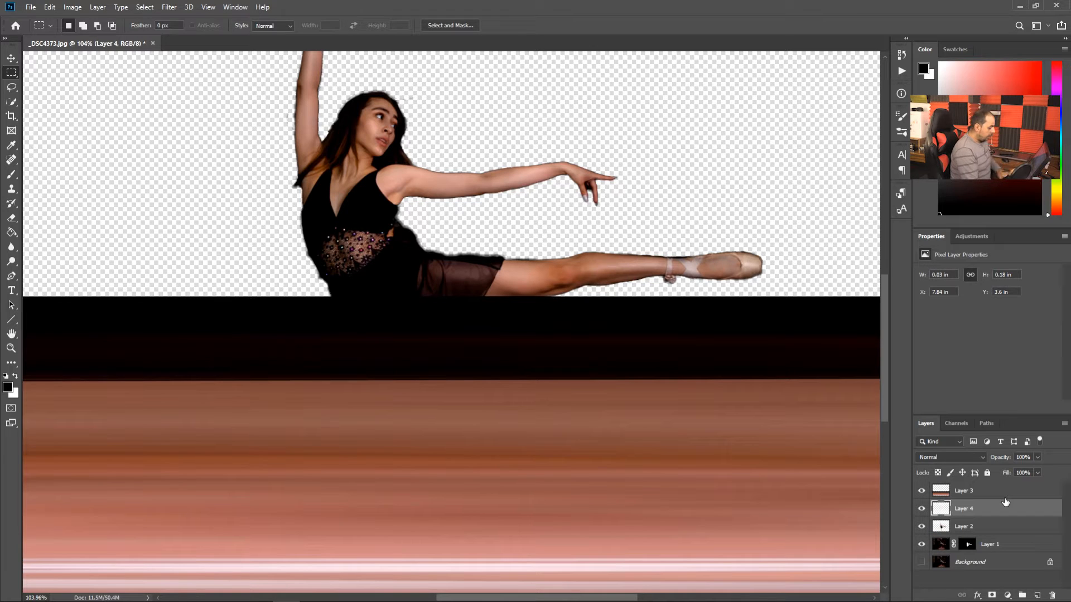
# Step: Stretch the shoe strip sideways to the full canvas width of 10.23 in, keeping its height of 0.18 in
pyautogui.hotkey('ctrl', 't')
pyautogui.moveTo(750, 265); pyautogui.dragTo(851, 284)
pyautogui.moveTo(751, 362); pyautogui.dragTo(745, 338)
pyautogui.moveTo(607, 338); pyautogui.dragTo(158, 337)
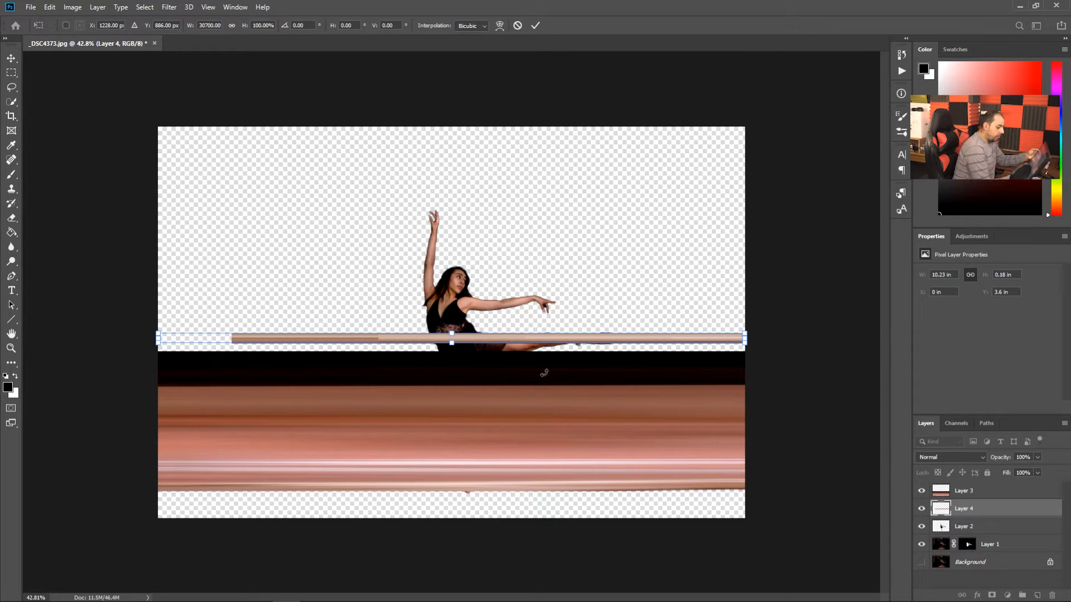
pyautogui.click(535, 26)
# Step: Select a narrow strip of about 0.04 x 0.16 in at the raised leg's skirt hem on Layer 2 and copy it to a new layer
pyautogui.moveTo(527, 420); pyautogui.dragTo(553, 397)
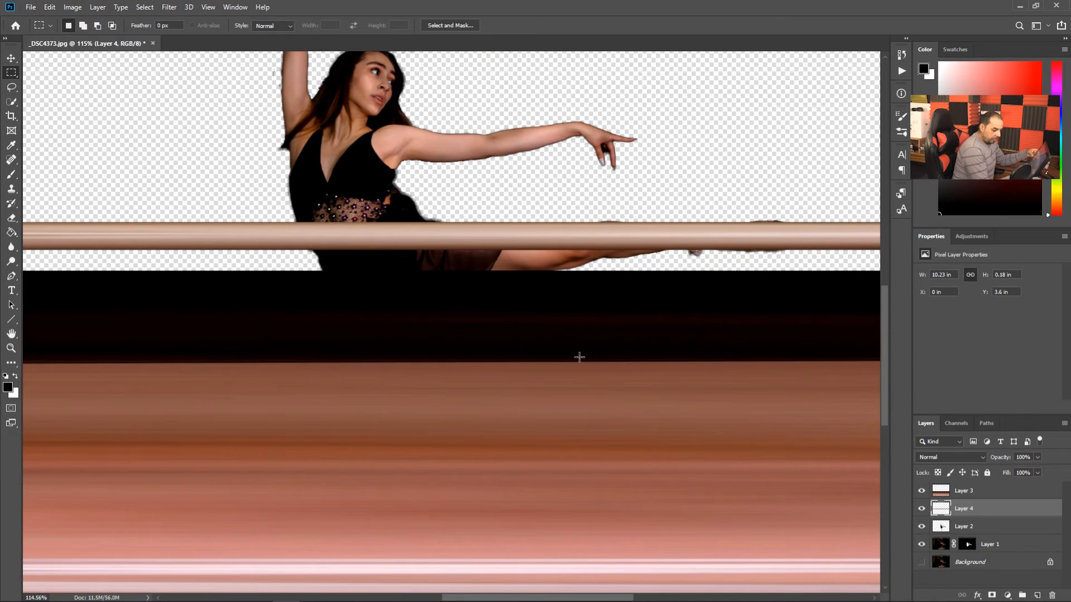
pyautogui.click(944, 531)
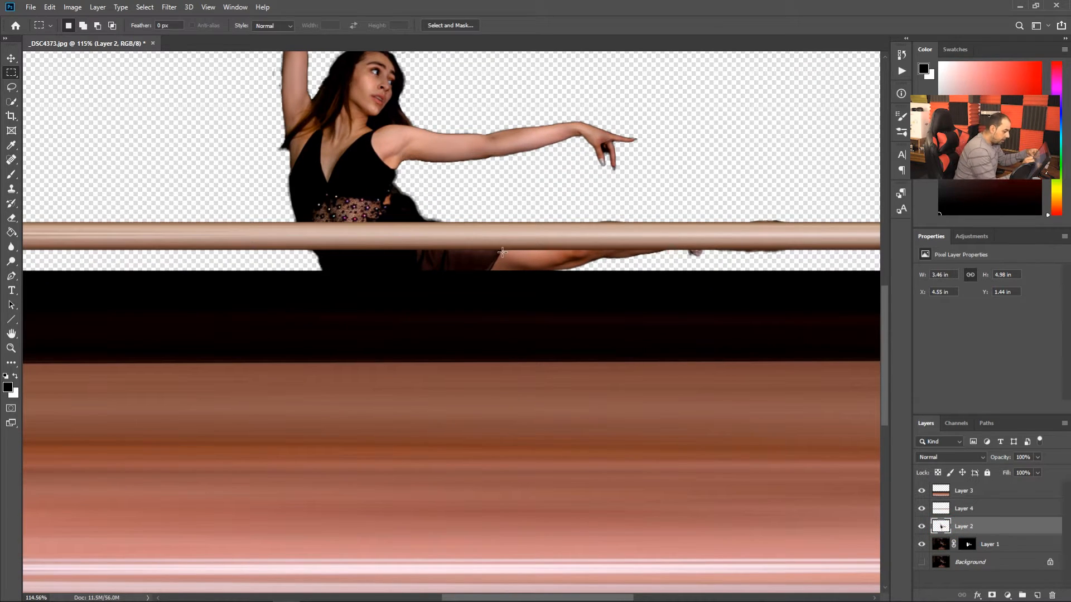
pyautogui.moveTo(495, 249); pyautogui.dragTo(500, 273)
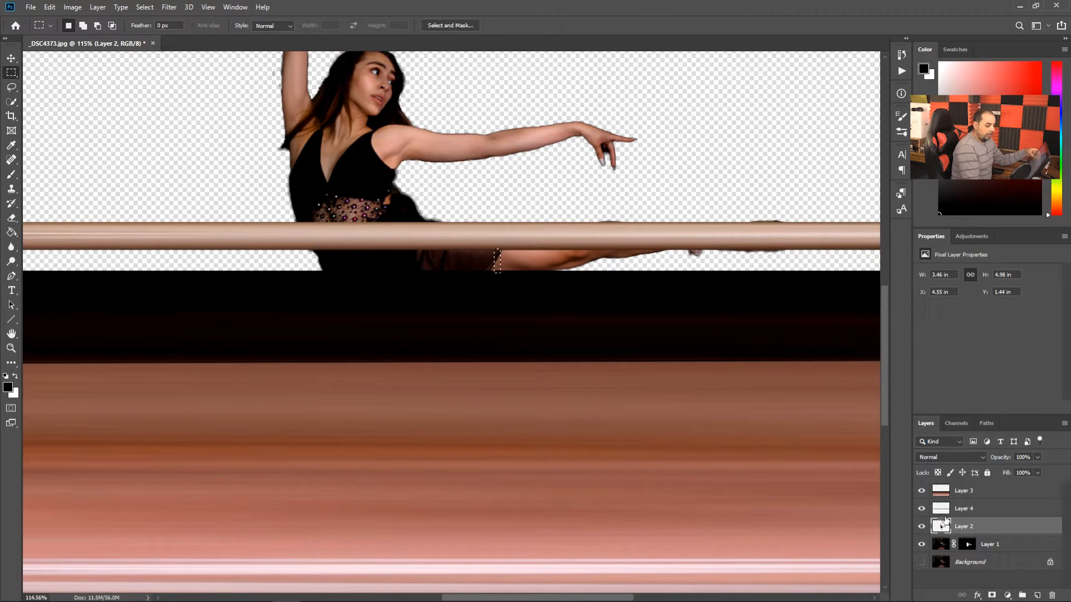
pyautogui.hotkey('ctrl', 'j')
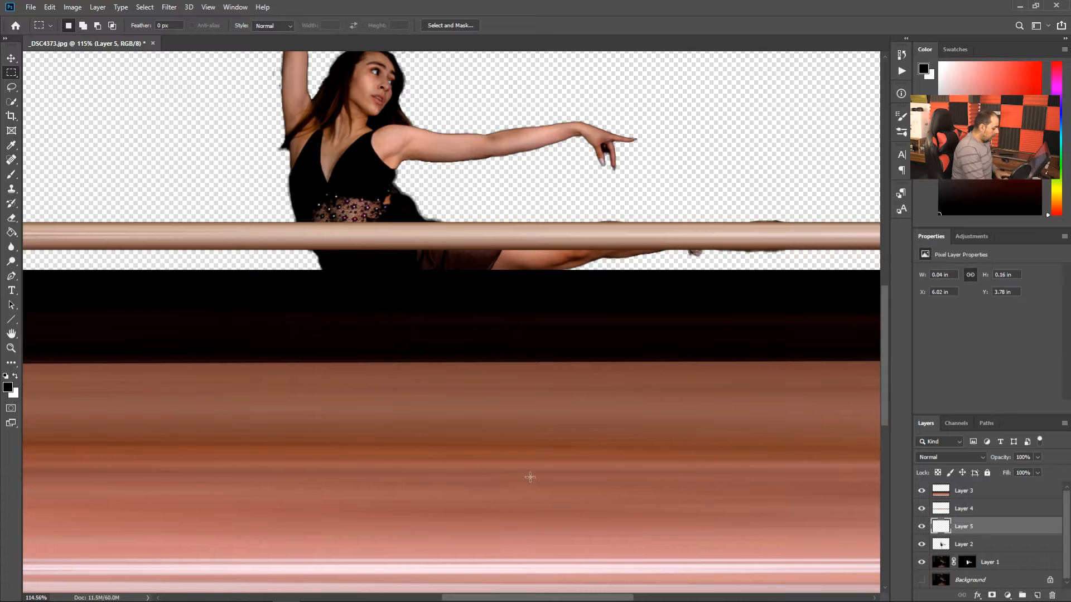
# Step: Stretch the skirt-hem strip sideways to the full canvas width of 10.23 in, keeping its height of 0.16 in
pyautogui.hotkey('ctrl', 't')
pyautogui.moveTo(505, 261); pyautogui.dragTo(773, 262)
pyautogui.moveTo(666, 350); pyautogui.dragTo(628, 352)
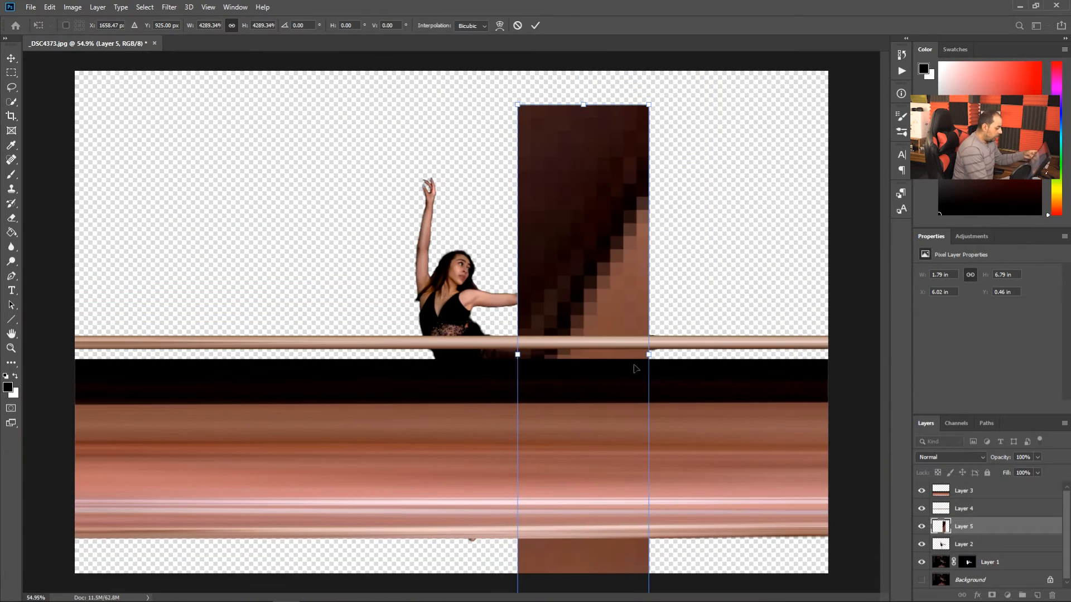
pyautogui.hotkey('ctrl', 'z')
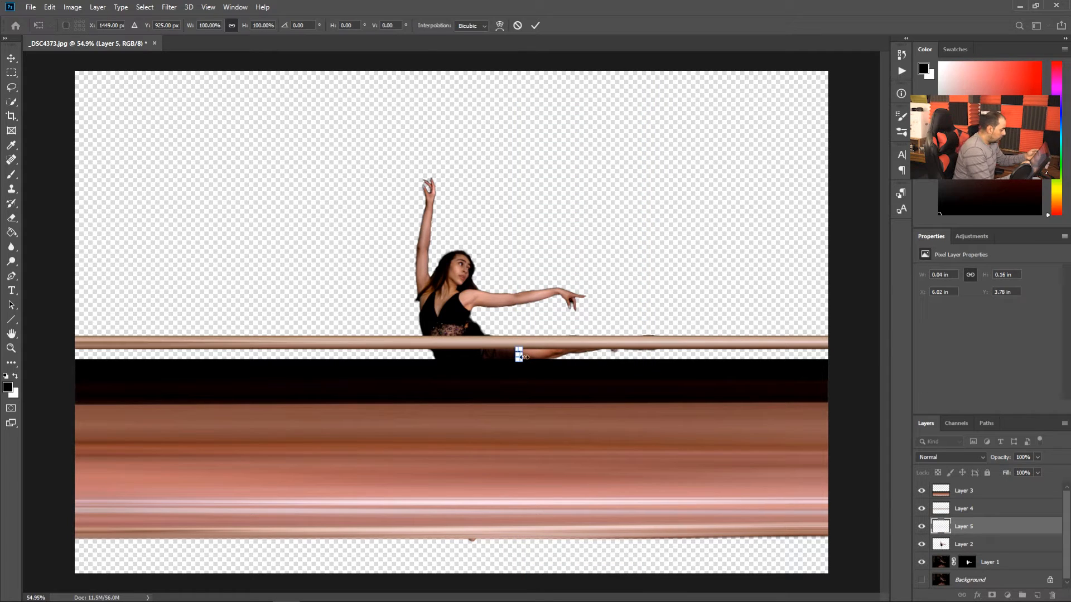
pyautogui.moveTo(523, 355); pyautogui.dragTo(828, 354)
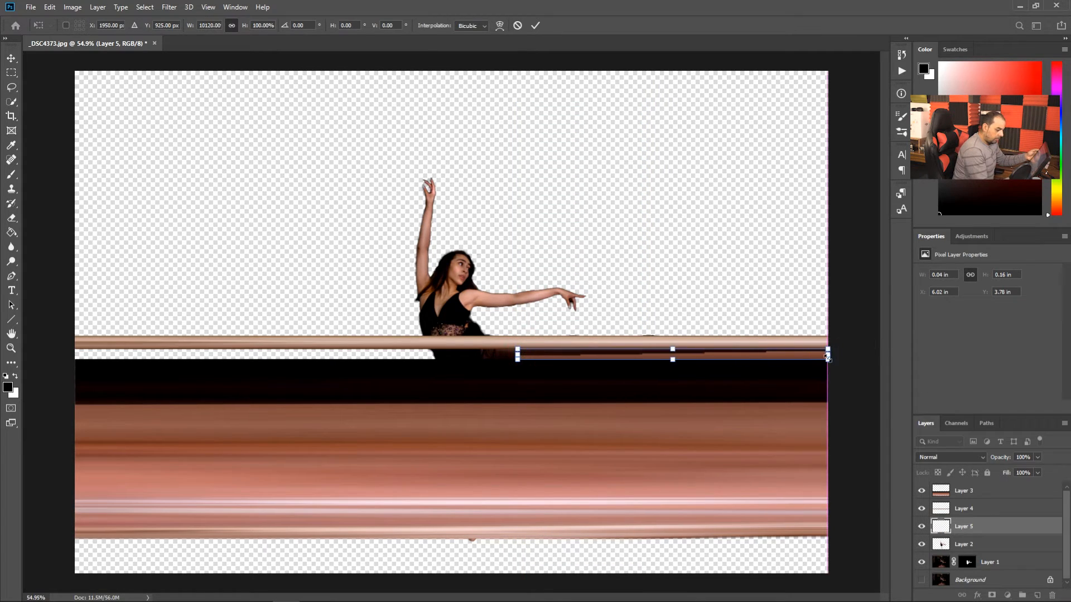
pyautogui.moveTo(512, 354); pyautogui.dragTo(75, 354)
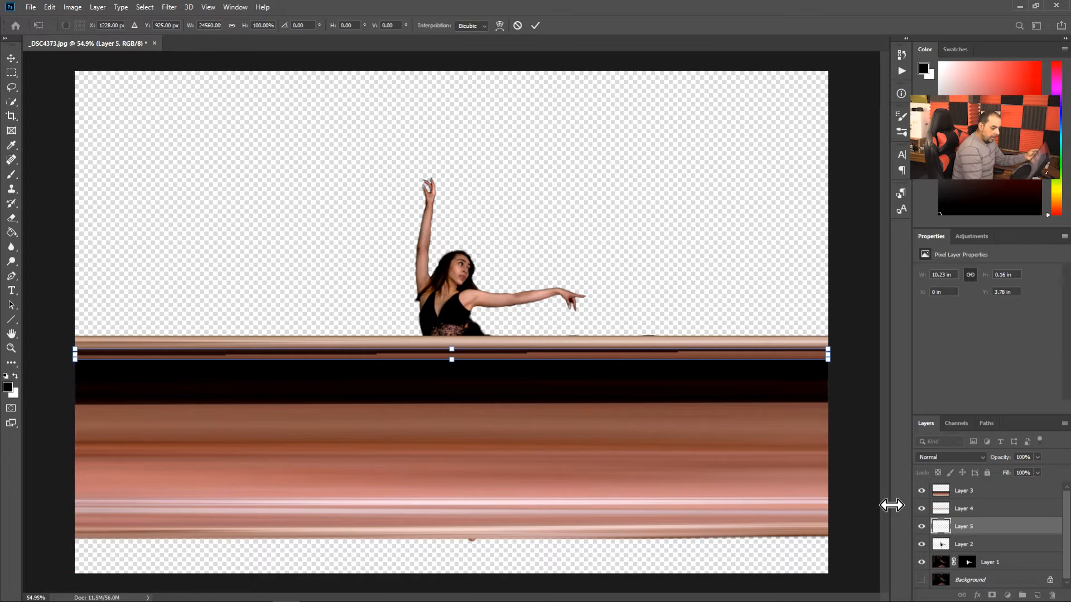
pyautogui.click(536, 25)
# Step: Copy a thin strip across the shoulder and bodice on Layer 2 to a new layer and stretch it sideways to 10.75 x 0.64 in
pyautogui.moveTo(520, 361); pyautogui.dragTo(561, 363)
pyautogui.hotkey('alt', '[')
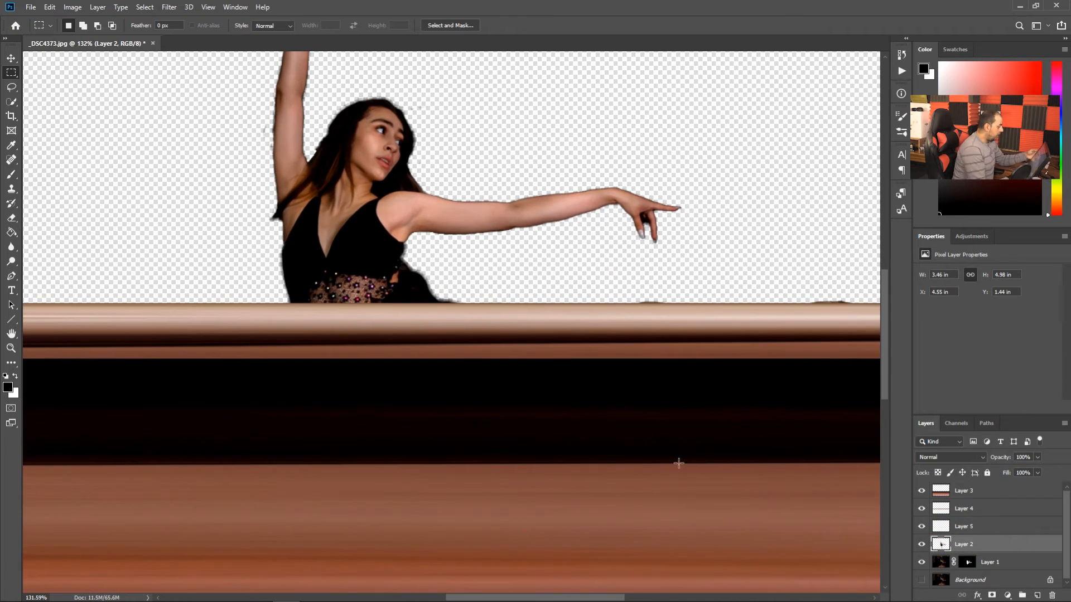
pyautogui.moveTo(393, 188)
pyautogui.mouseDown()
pyautogui.moveTo(400, 303)
pyautogui.moveTo(368, 302)
pyautogui.mouseUp()
pyautogui.hotkey('ctrl', 'j')
pyautogui.hotkey('ctrl', 't')
pyautogui.moveTo(468, 314); pyautogui.dragTo(838, 313)
pyautogui.moveTo(465, 314); pyautogui.dragTo(96, 313)
pyautogui.press('Return')
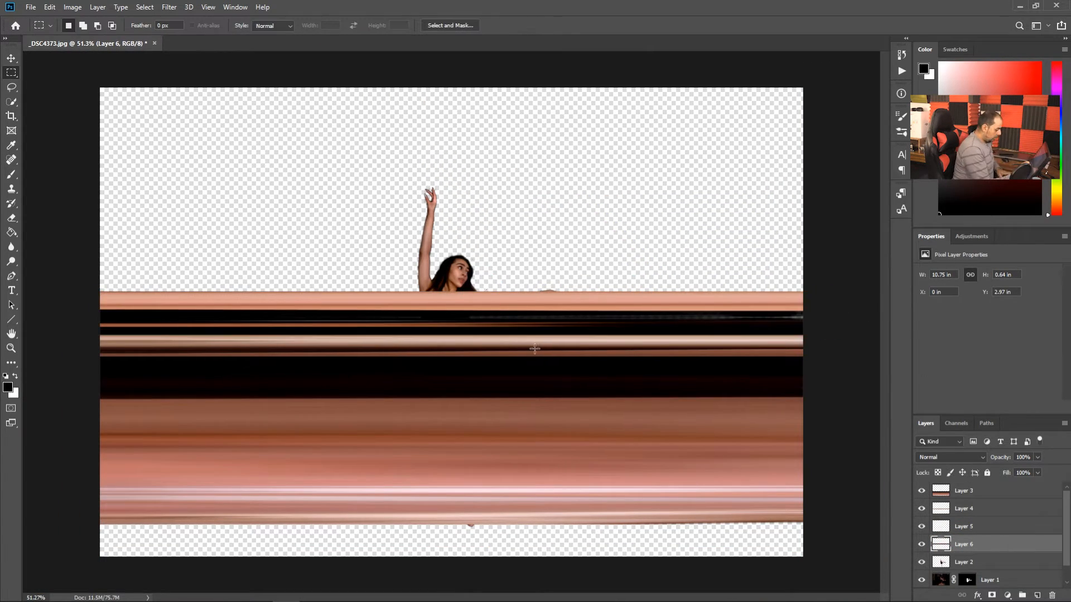
pyautogui.moveTo(468, 278); pyautogui.dragTo(512, 278)
pyautogui.moveTo(440, 224)
pyautogui.mouseDown()
pyautogui.moveTo(444, 319)
pyautogui.moveTo(448, 306)
pyautogui.mouseUp()
pyautogui.hotkey('ctrl', 't')
pyautogui.moveTo(461, 271); pyautogui.dragTo(571, 322)
pyautogui.moveTo(538, 271); pyautogui.dragTo(827, 269)
pyautogui.moveTo(458, 270); pyautogui.dragTo(75, 270)
pyautogui.press('Return')
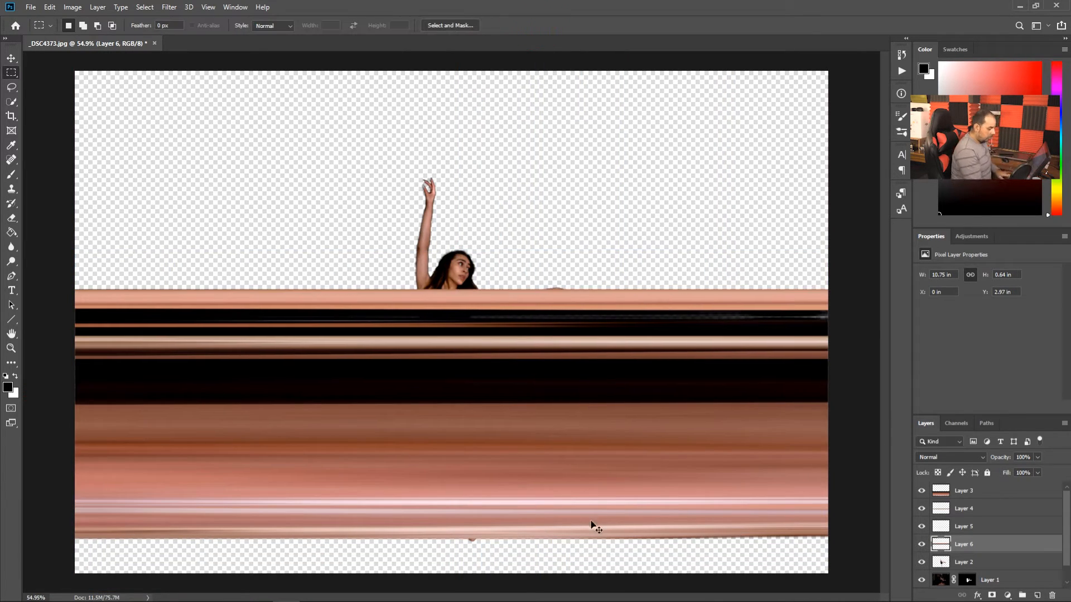
# Step: Copy a thin strip through the dancer's head on Layer 2 to a new layer and stretch it sideways across the full canvas width
pyautogui.hotkey('alt', '[')
pyautogui.moveTo(458, 290); pyautogui.dragTo(501, 290)
pyautogui.moveTo(459, 201)
pyautogui.mouseDown()
pyautogui.moveTo(462, 290)
pyautogui.moveTo(464, 279)
pyautogui.moveTo(801, 274)
pyautogui.mouseUp()
pyautogui.hotkey('ctrl', 'j')
pyautogui.hotkey('ctrl', 't')
pyautogui.moveTo(458, 275); pyautogui.dragTo(103, 274)
pyautogui.press('Return')
# Step: Copy a thin vertical strip along the raised arm on Layer 2 to a new layer and stretch it sideways across the whole canvas
pyautogui.hotkey('alt', '[')
pyautogui.moveTo(452, 240); pyautogui.dragTo(502, 245)
pyautogui.moveTo(386, 132)
pyautogui.mouseDown()
pyautogui.moveTo(381, 281)
pyautogui.moveTo(384, 162)
pyautogui.moveTo(383, 173)
pyautogui.mouseUp()
pyautogui.click(699, 310)
pyautogui.hotkey('ctrl', 'j')
pyautogui.hotkey('ctrl', 't')
pyautogui.moveTo(382, 231); pyautogui.dragTo(868, 249)
pyautogui.moveTo(642, 262); pyautogui.dragTo(725, 257)
pyautogui.moveTo(434, 256); pyautogui.dragTo(180, 255)
pyautogui.press('Return')
# Step: Copy a thin strip at the raised wrist on Layer 2 to a new layer and stretch it sideways to 12.93 x 0.22 in
pyautogui.moveTo(452, 233); pyautogui.dragTo(539, 229)
pyautogui.moveTo(341, 230); pyautogui.dragTo(347, 301)
pyautogui.hotkey('alt', '[')
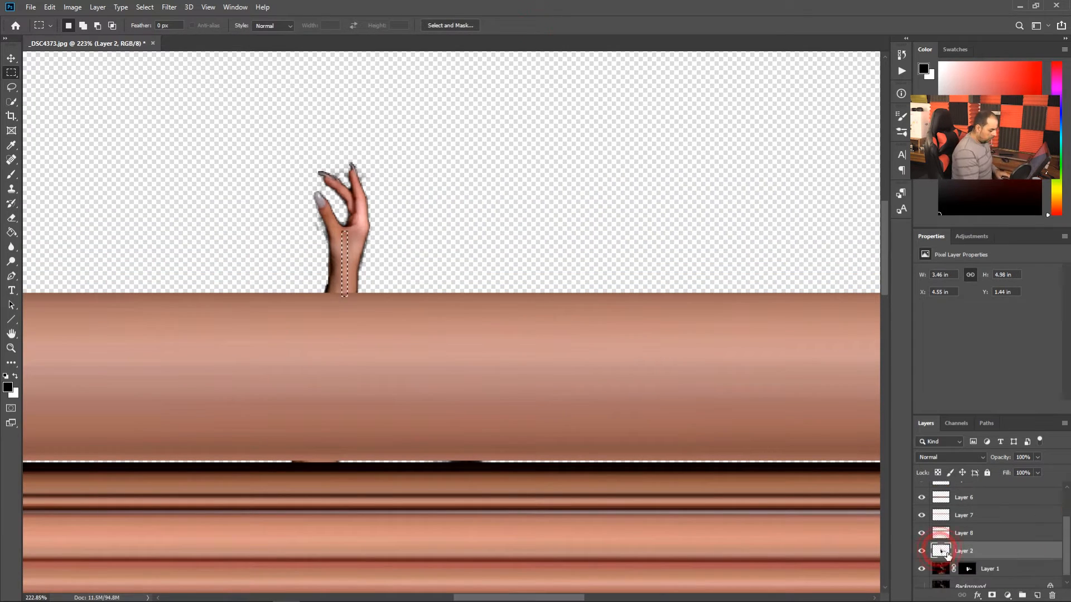
pyautogui.hotkey('ctrl', 'j')
pyautogui.hotkey('ctrl', 't')
pyautogui.moveTo(347, 262); pyautogui.dragTo(734, 261)
pyautogui.moveTo(571, 387); pyautogui.dragTo(502, 389)
pyautogui.moveTo(524, 203); pyautogui.dragTo(824, 203)
pyautogui.moveTo(429, 203); pyautogui.dragTo(80, 203)
pyautogui.moveTo(823, 204); pyautogui.dragTo(1016, 204)
pyautogui.press('Return')
# Step: Copy a thin strip through the raised hand's fingers to a new layer and stretch it sideways to 10.23 x 0.2 in across the canvas
pyautogui.moveTo(440, 185); pyautogui.dragTo(521, 186)
pyautogui.moveTo(389, 165); pyautogui.dragTo(399, 250)
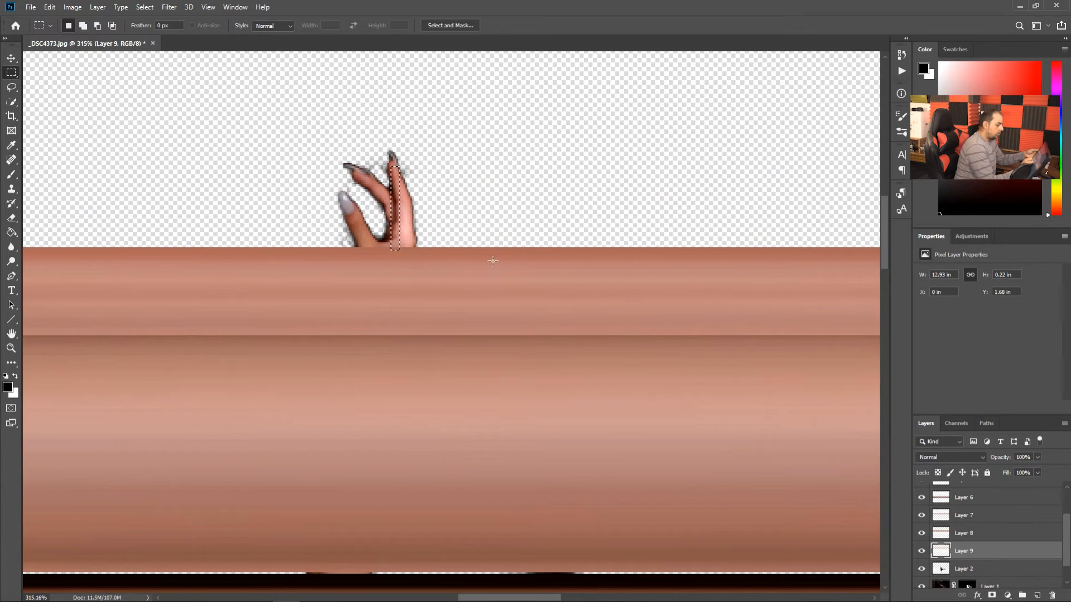
pyautogui.hotkey('ctrl', 'j')
pyautogui.hotkey('ctrl', 't')
pyautogui.moveTo(413, 318); pyautogui.dragTo(352, 322)
pyautogui.moveTo(409, 293); pyautogui.dragTo(848, 292)
pyautogui.moveTo(408, 292); pyautogui.dragTo(141, 290)
pyautogui.moveTo(645, 360); pyautogui.dragTo(621, 360)
pyautogui.moveTo(686, 222); pyautogui.dragTo(731, 222)
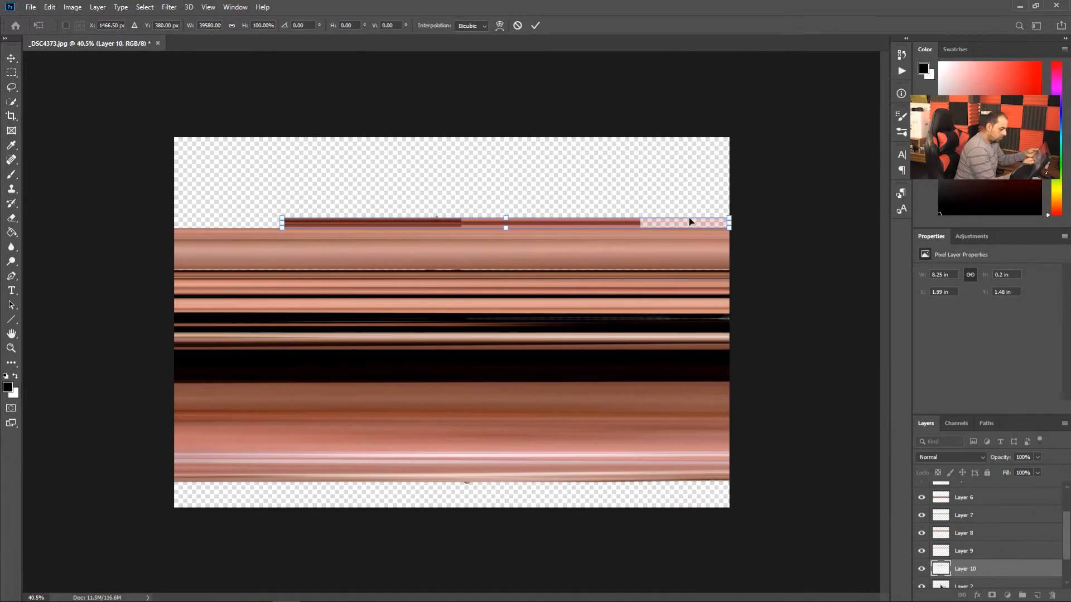
pyautogui.moveTo(284, 222); pyautogui.dragTo(167, 222)
pyautogui.press('Return')
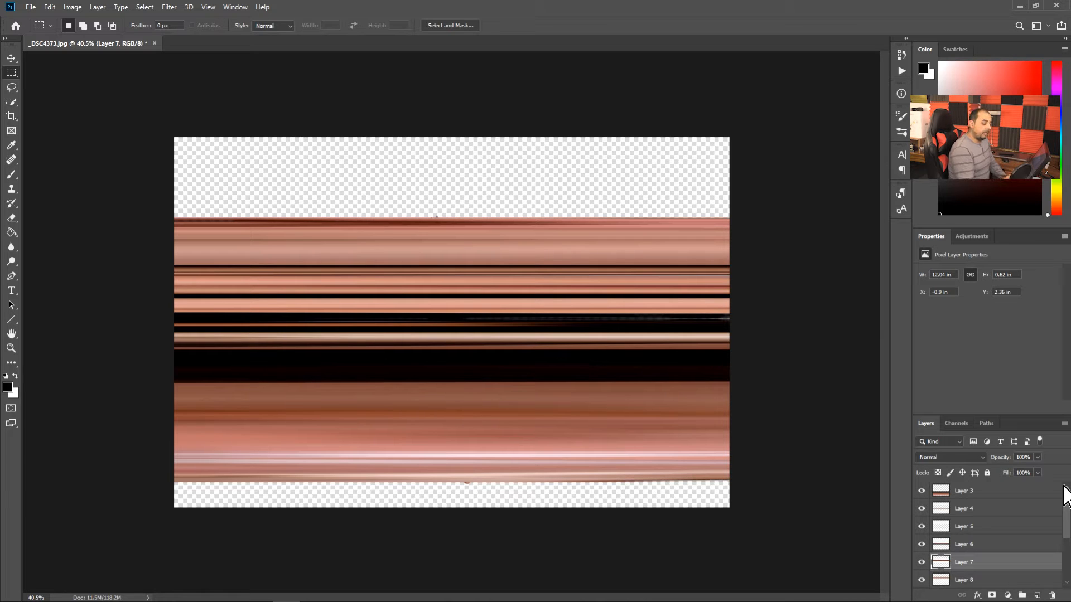
# Step: Merge the strip layers from Layer 3 through Layer 10 into one layer and place it beneath Layer 2
pyautogui.click(962, 493)
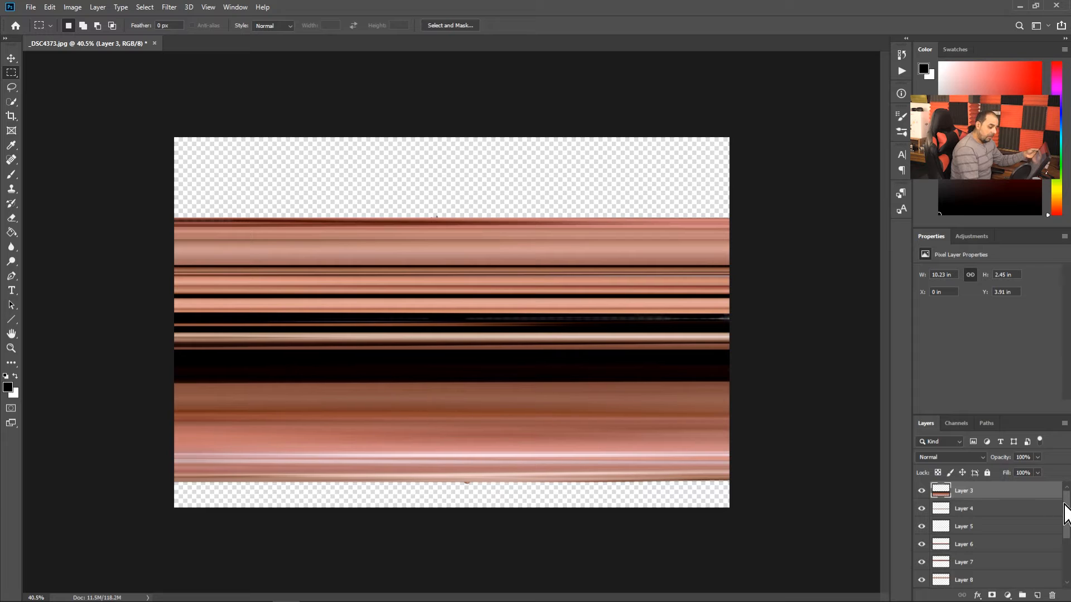
pyautogui.moveTo(1066, 527); pyautogui.dragTo(1063, 544)
pyautogui.keyDown('shift'); pyautogui.click(966, 535); pyautogui.keyUp('shift')
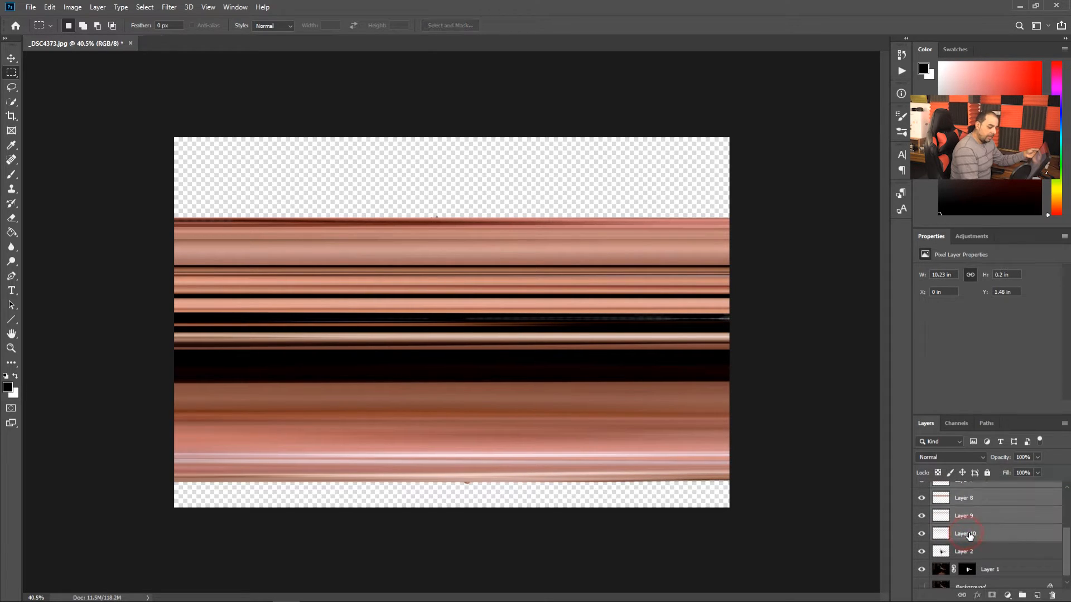
pyautogui.hotkey('ctrl', 'e')
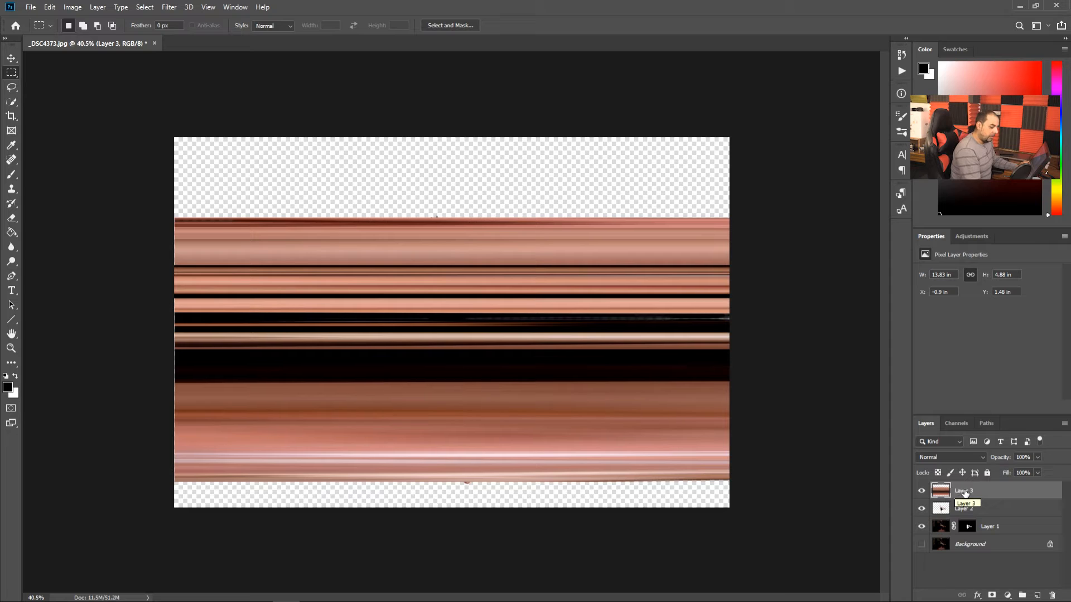
pyautogui.moveTo(966, 492); pyautogui.dragTo(963, 521)
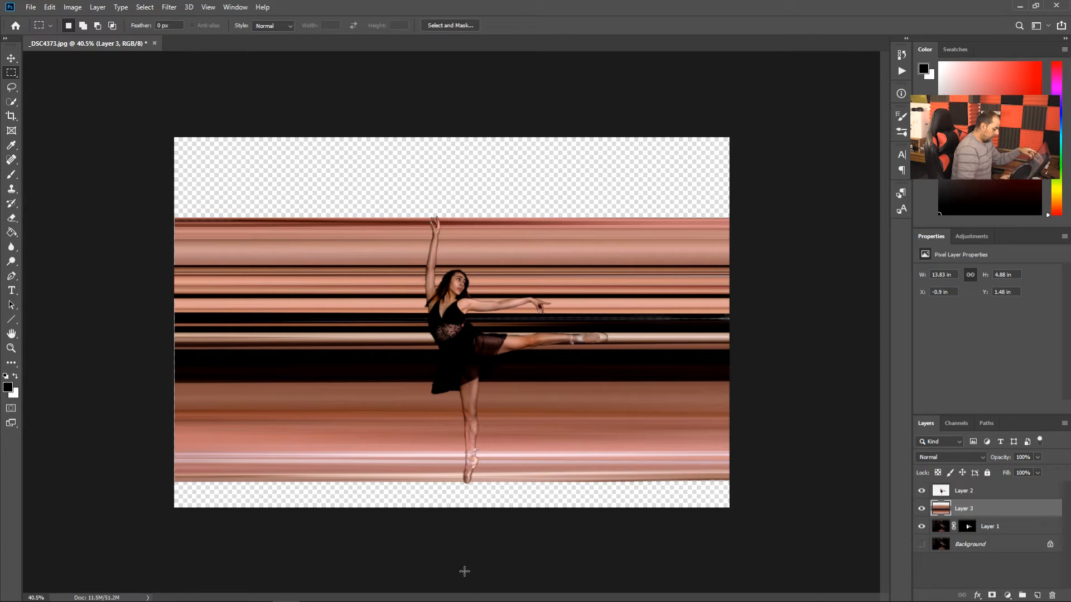
# Step: Move the dancer on Layer 2 left to about X 1.3 in and shift the merged strip layer right to about X 0.57 in
pyautogui.press('v')
pyautogui.moveTo(467, 349); pyautogui.dragTo(525, 346)
pyautogui.moveTo(573, 378); pyautogui.dragTo(531, 372)
pyautogui.moveTo(467, 358); pyautogui.dragTo(286, 345)
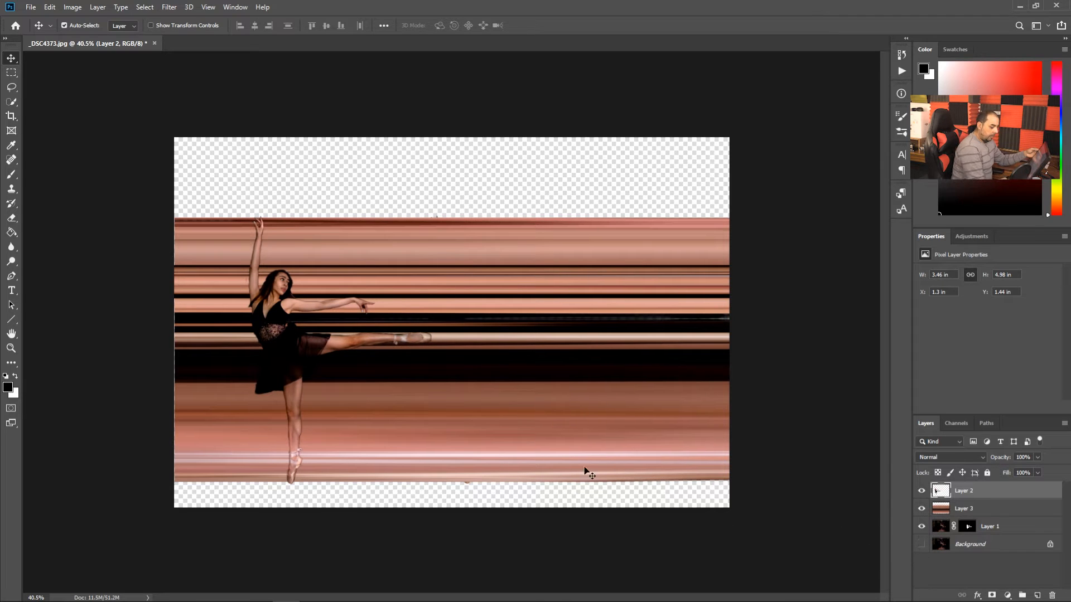
pyautogui.click(938, 515)
pyautogui.moveTo(471, 352); pyautogui.dragTo(550, 354)
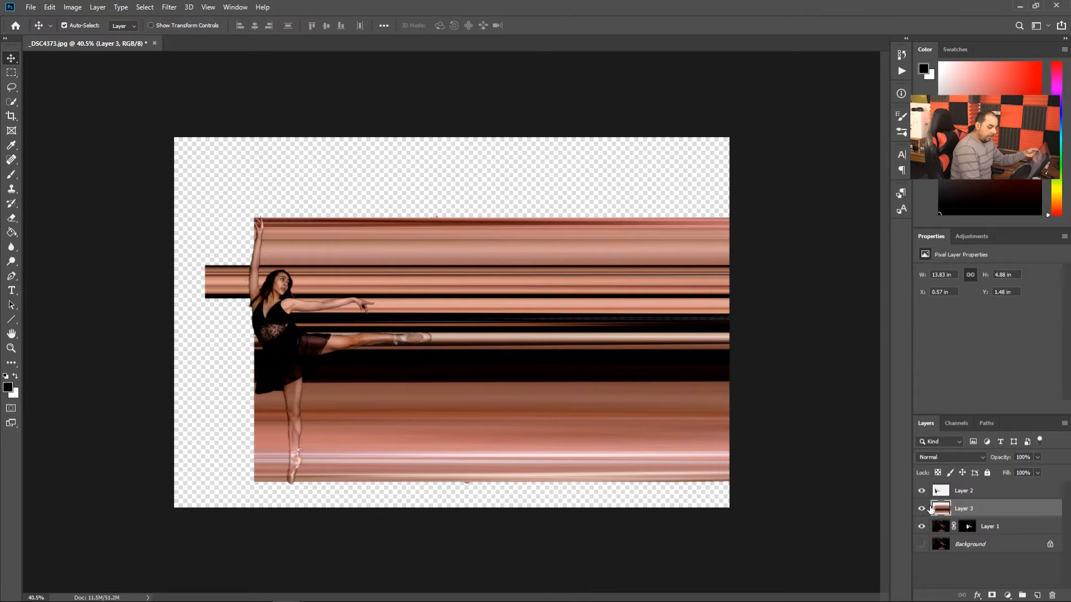
# Step: Hide Layers 1, 2 and 3, show the Background layer and duplicate it
pyautogui.click(922, 508)
pyautogui.click(921, 490)
pyautogui.click(942, 530)
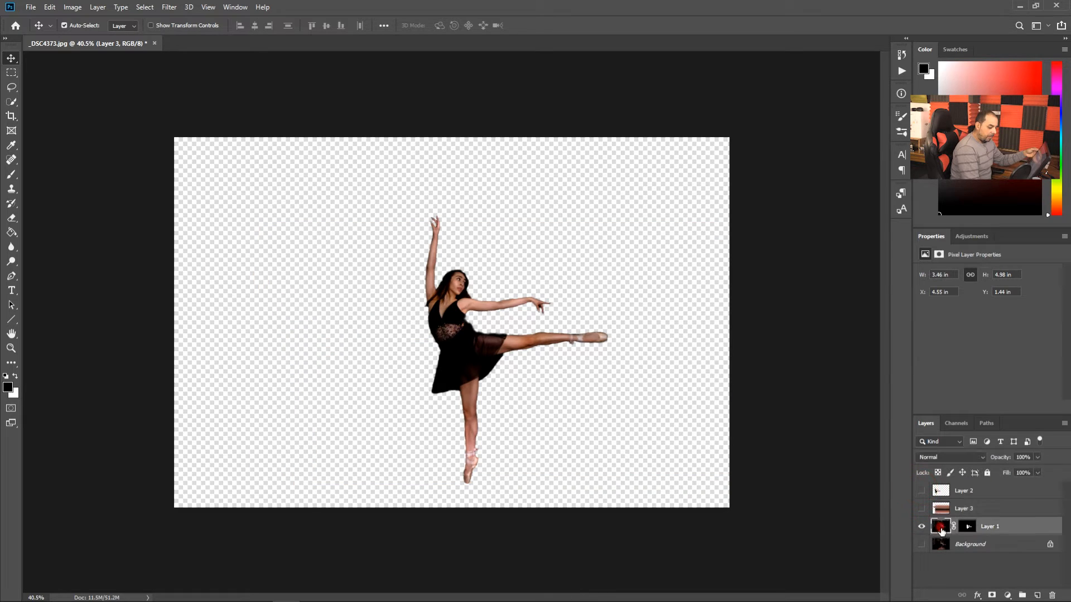
pyautogui.click(921, 544)
pyautogui.click(921, 526)
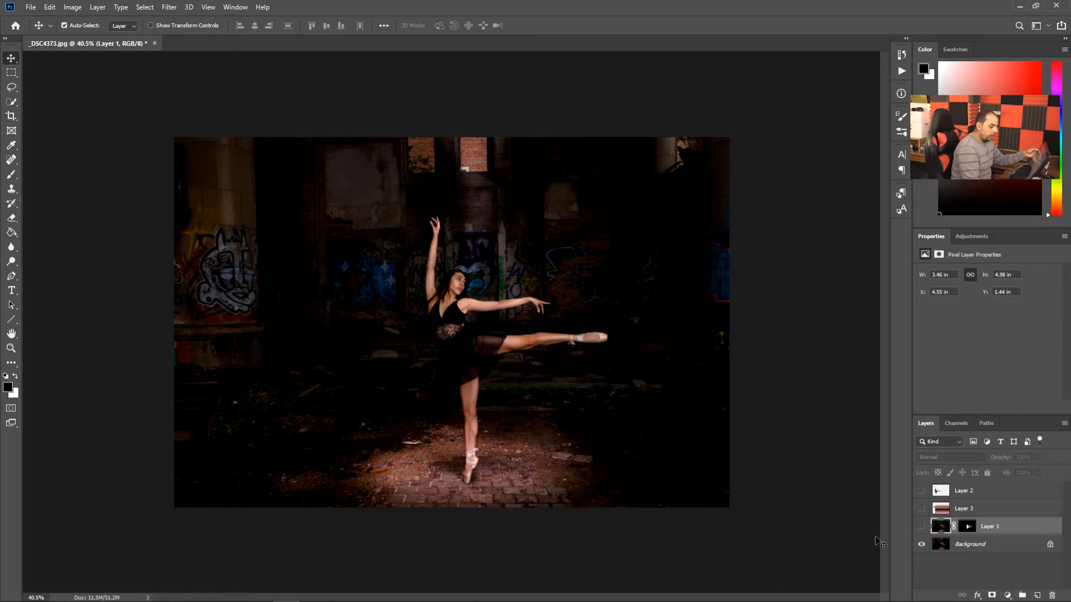
pyautogui.moveTo(944, 548); pyautogui.dragTo(1037, 595)
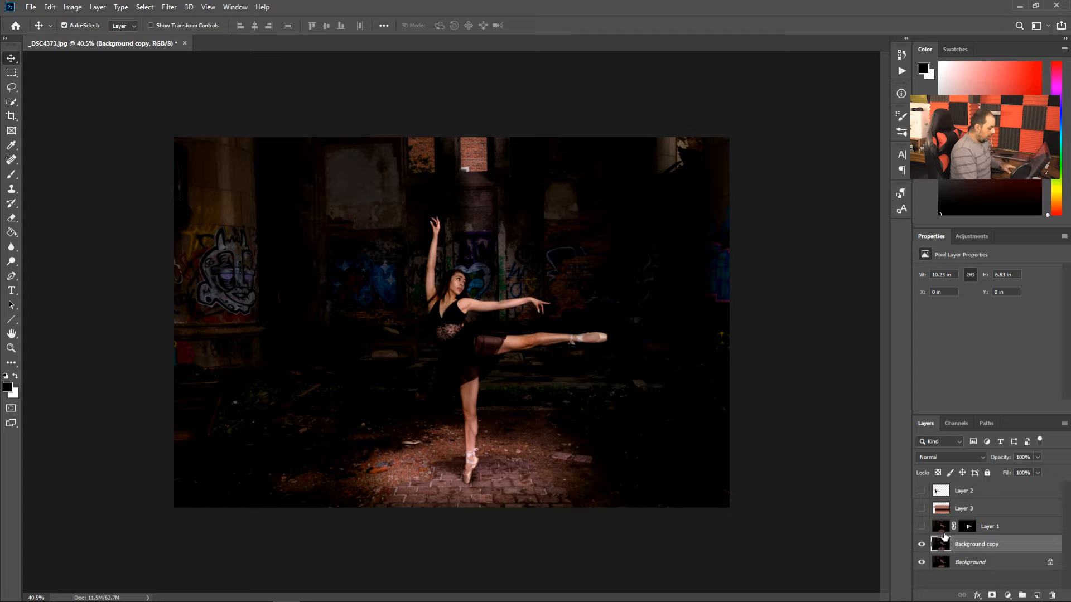
# Step: Load Layer 1's mask as a selection around the dancer and expand it by 5 pixels
pyautogui.keyDown('ctrl'); pyautogui.click(969, 527); pyautogui.keyUp('ctrl')
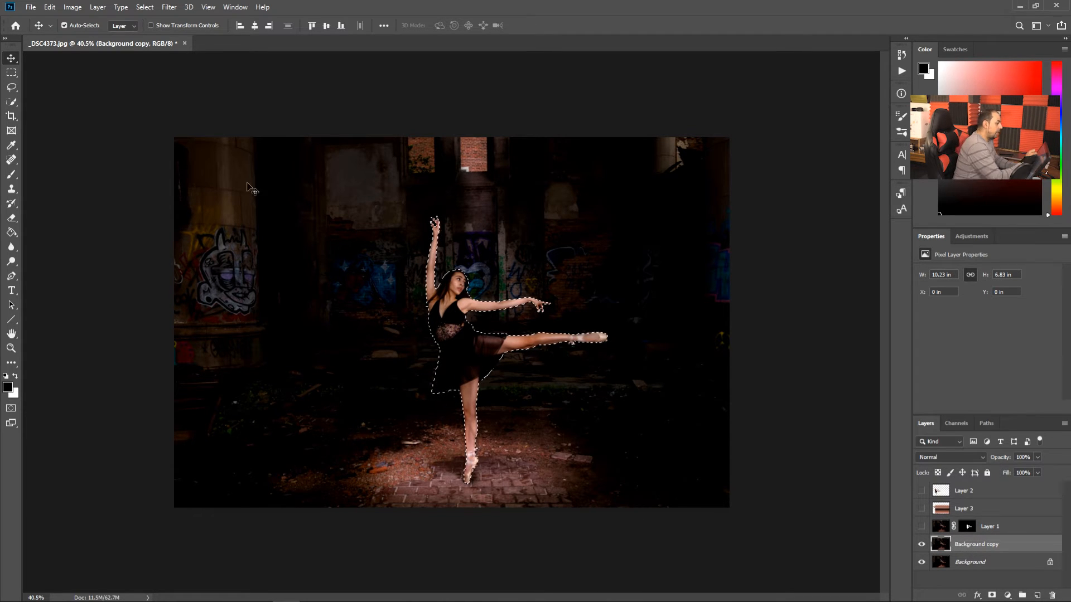
pyautogui.click(146, 8)
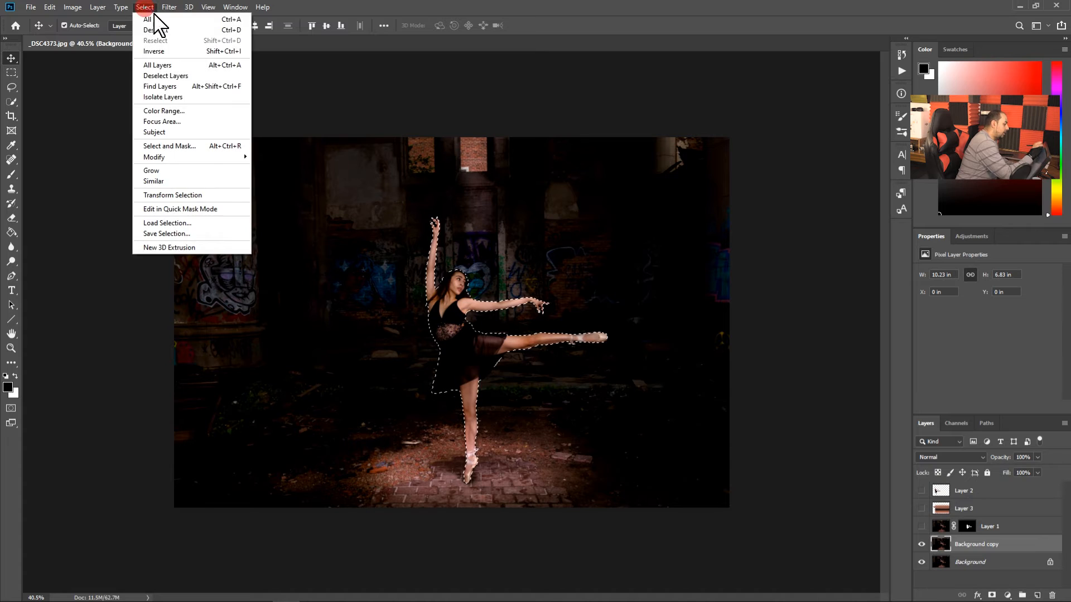
pyautogui.moveTo(198, 159)
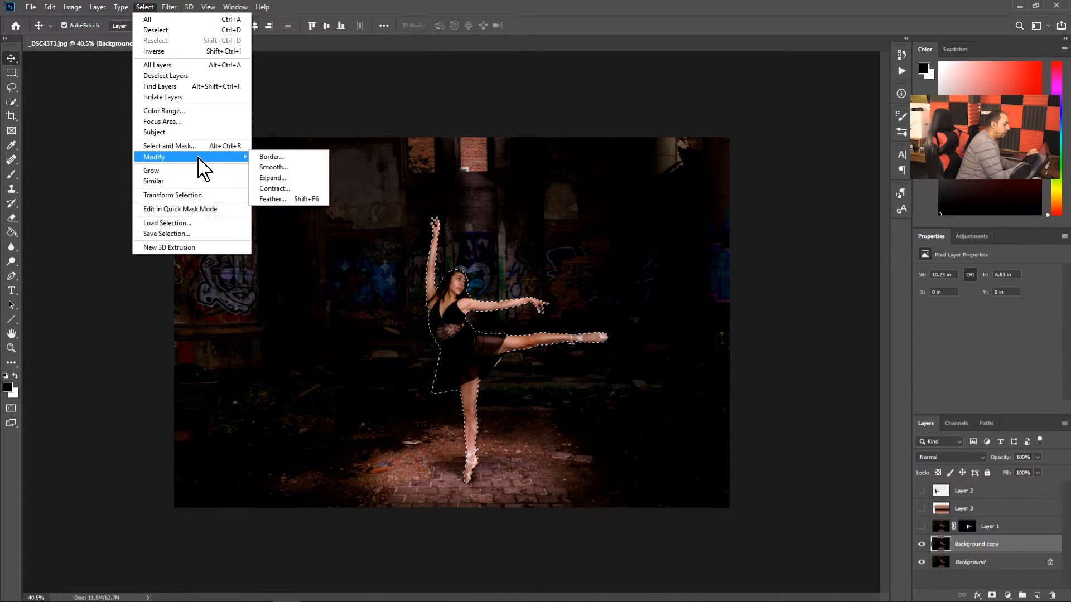
pyautogui.click(286, 179)
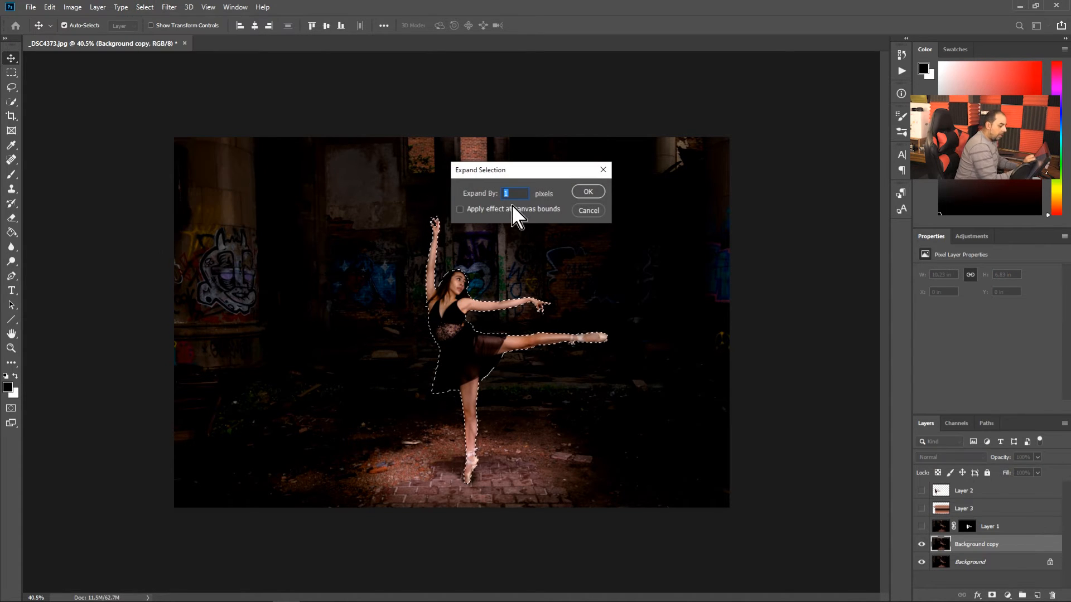
pyautogui.write('5')
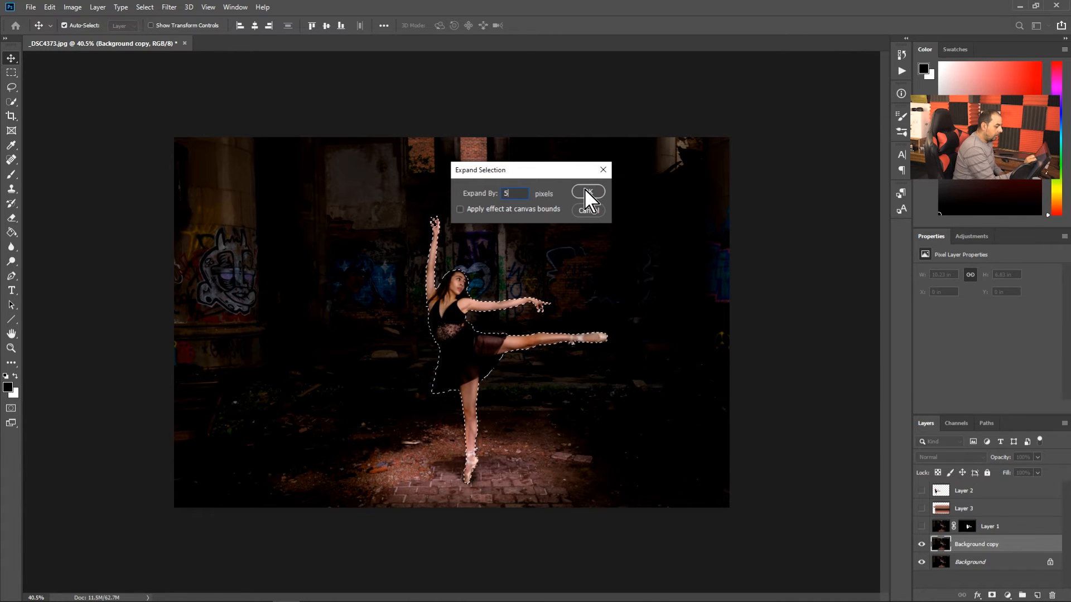
pyautogui.click(588, 191)
# Step: Remove the dancer from the Background copy with a Content-Aware fill in Normal mode at 100% opacity, and deselect
pyautogui.hotkey('alt', 'e')
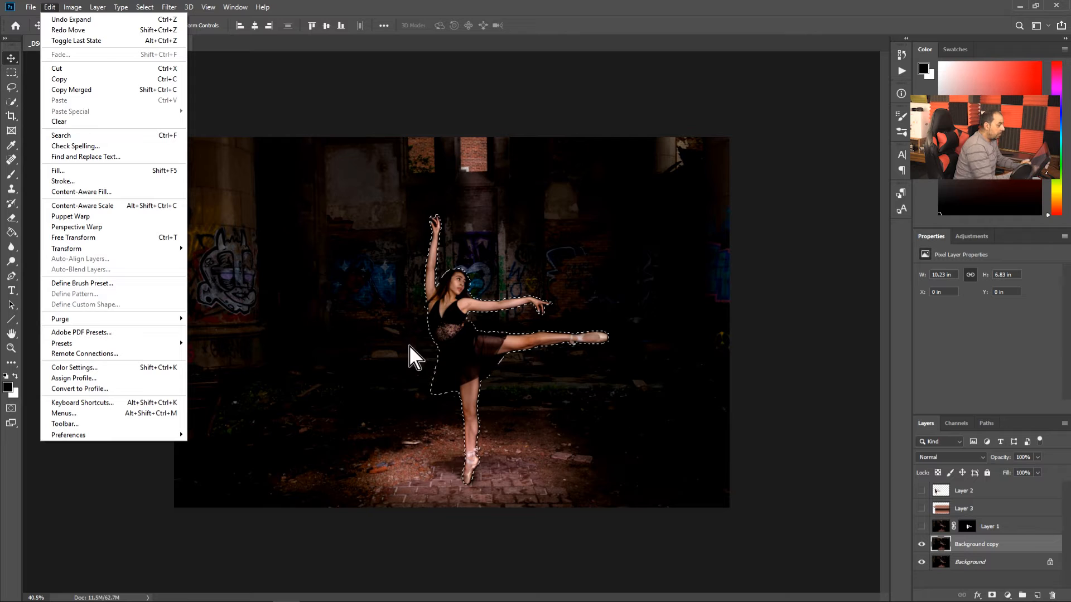
pyautogui.click(63, 172)
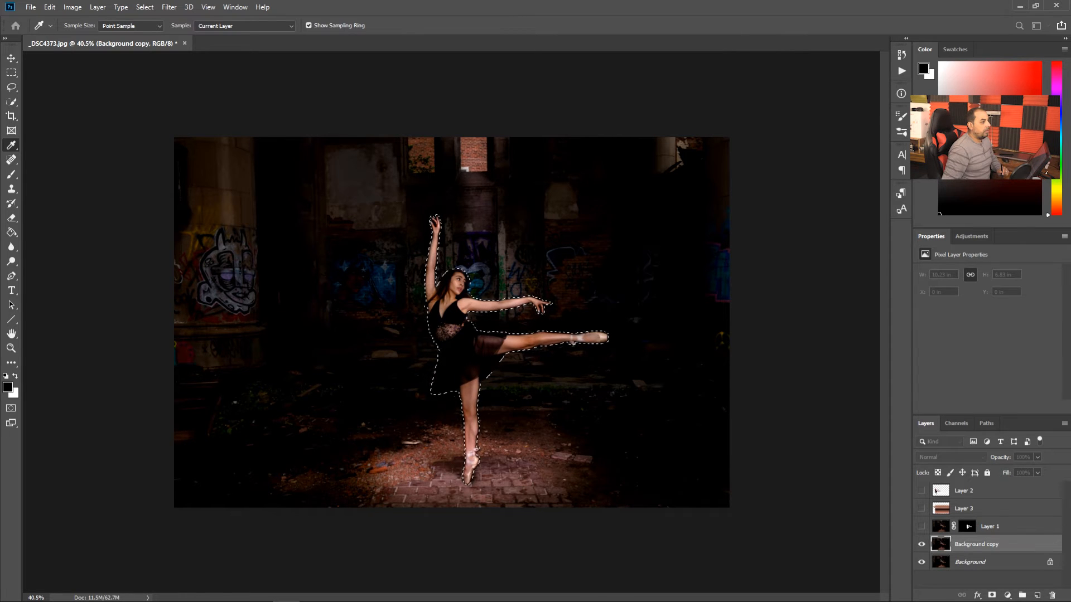
pyautogui.moveTo(1070, 248); pyautogui.dragTo(534, 254)
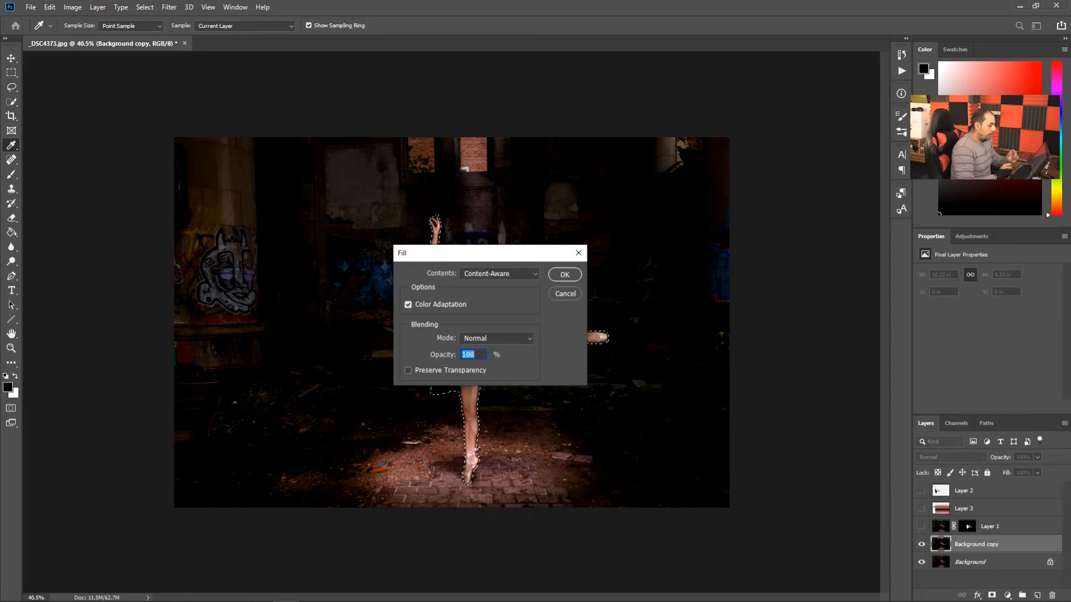
pyautogui.click(527, 274)
pyautogui.click(496, 319)
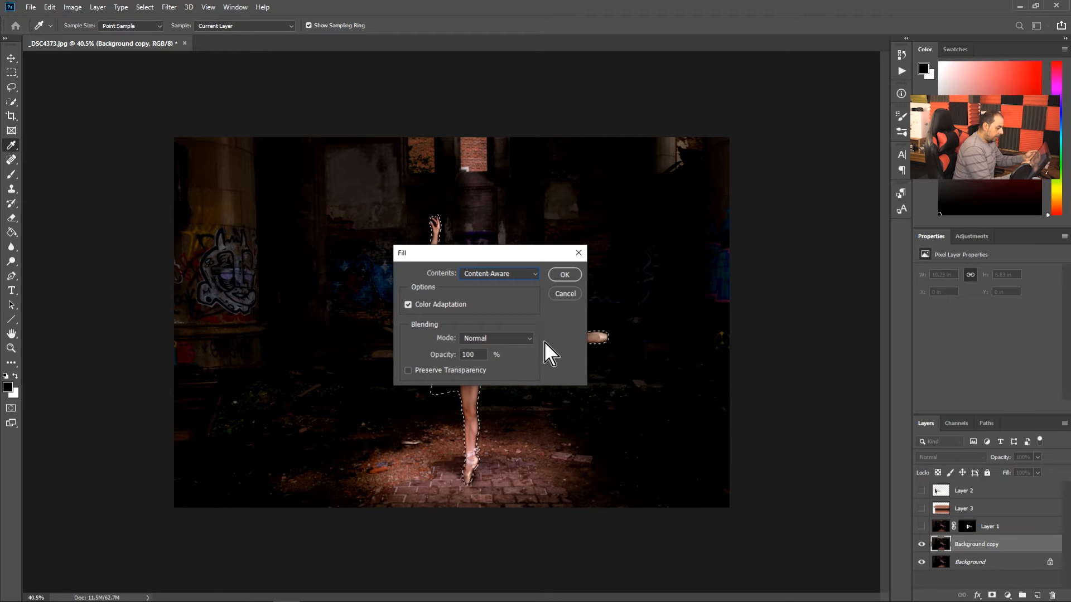
pyautogui.click(565, 278)
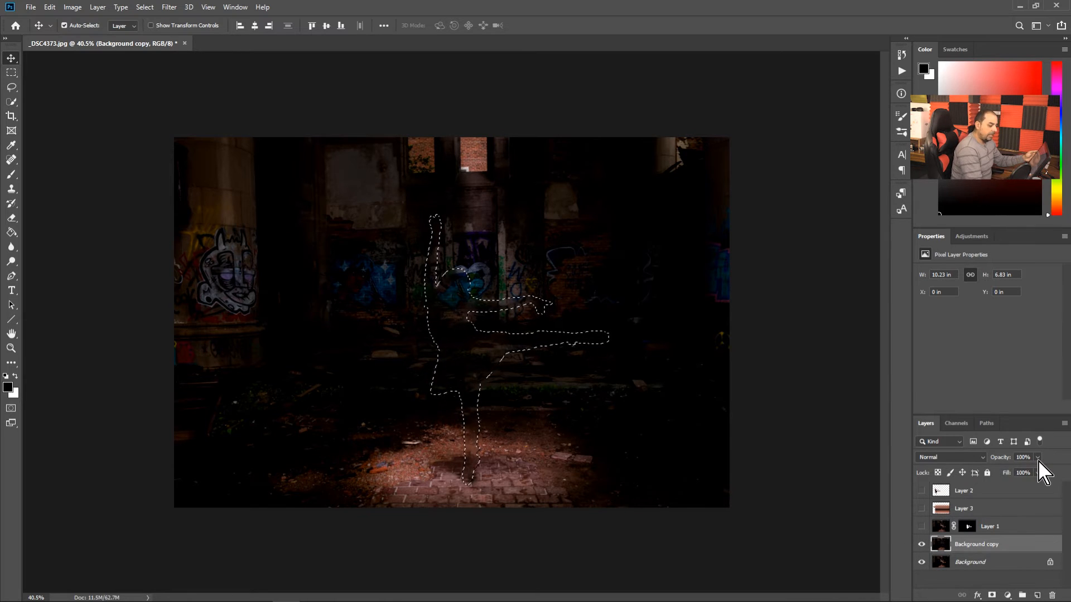
pyautogui.hotkey('ctrl', 'd')
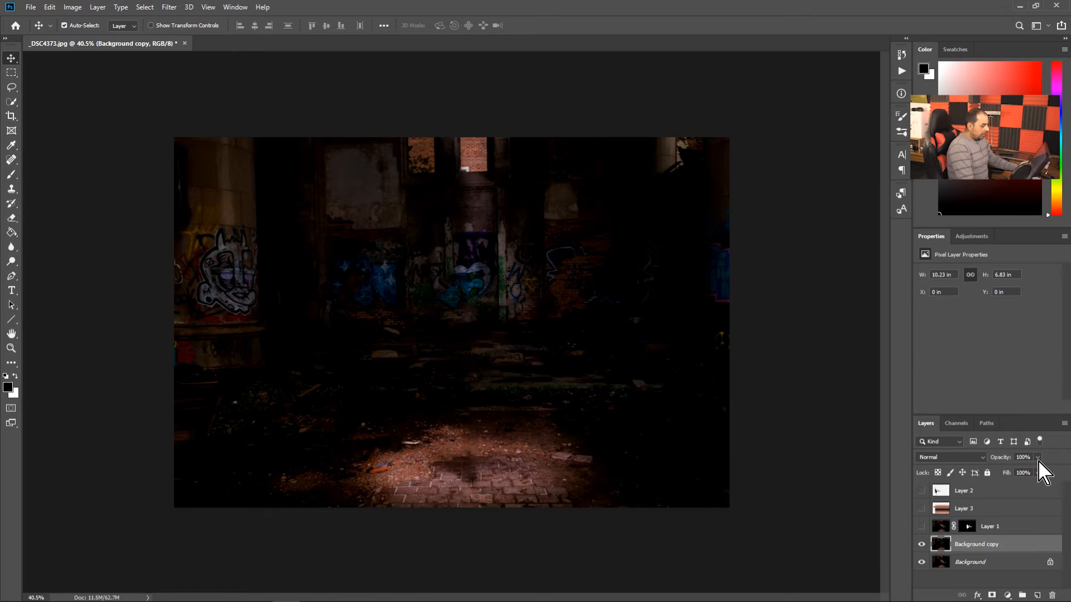
# Step: Cover the dark patch left on the brick floor of the Background copy with cloned ground texture using the Clone Stamp
pyautogui.hotkey('ctrl', 'space')
pyautogui.moveTo(545, 406)
pyautogui.mouseDown()
pyautogui.moveTo(567, 411)
pyautogui.moveTo(558, 414)
pyautogui.mouseUp()
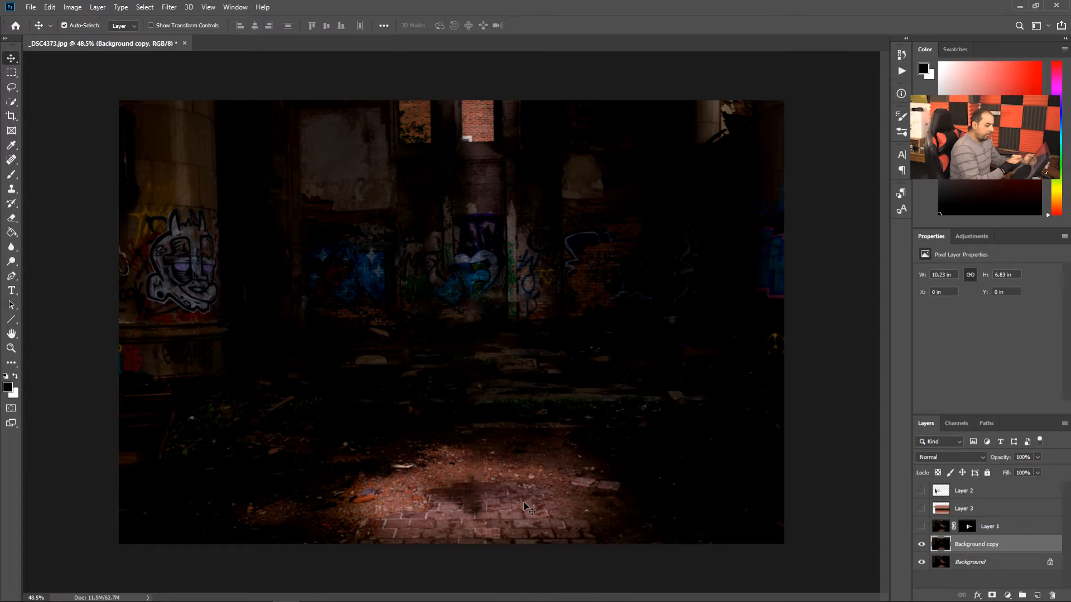
pyautogui.click(979, 545)
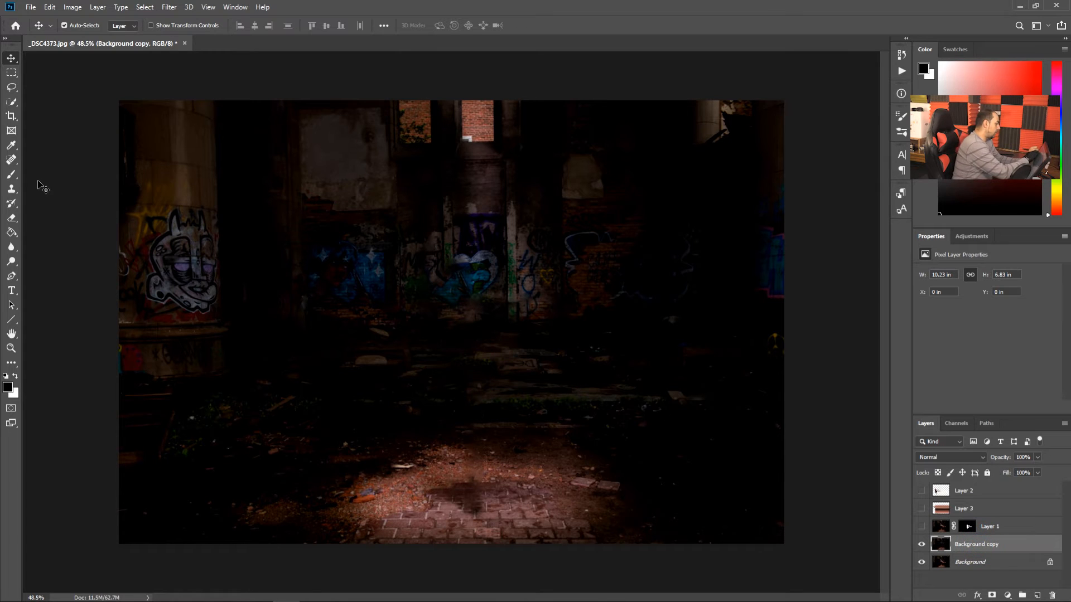
pyautogui.click(11, 189)
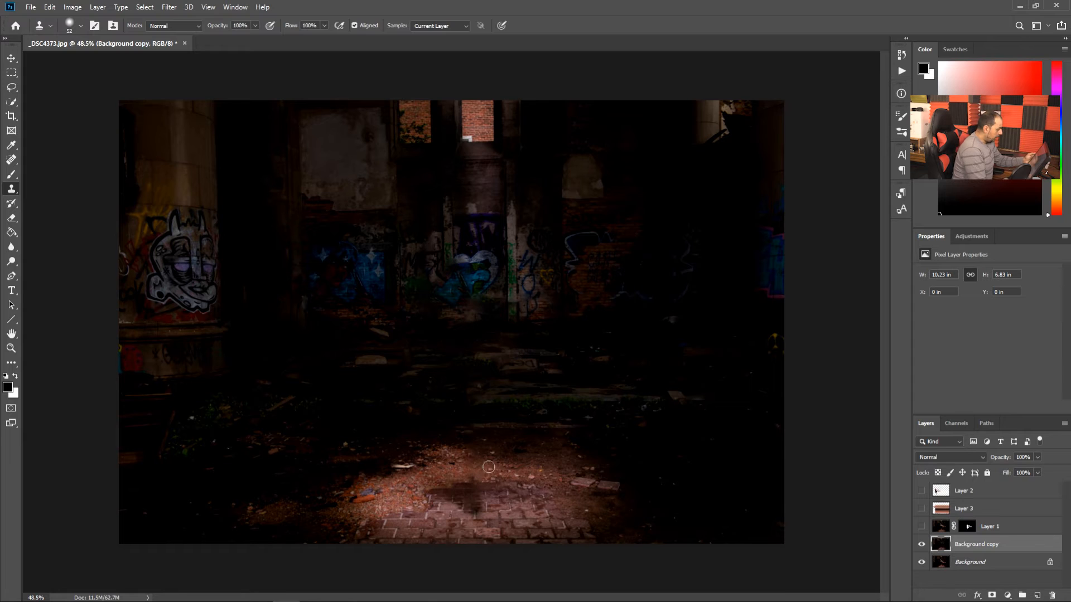
pyautogui.moveTo(483, 471); pyautogui.dragTo(495, 476)
pyautogui.click(474, 496)
pyautogui.click(436, 504)
pyautogui.click(458, 492)
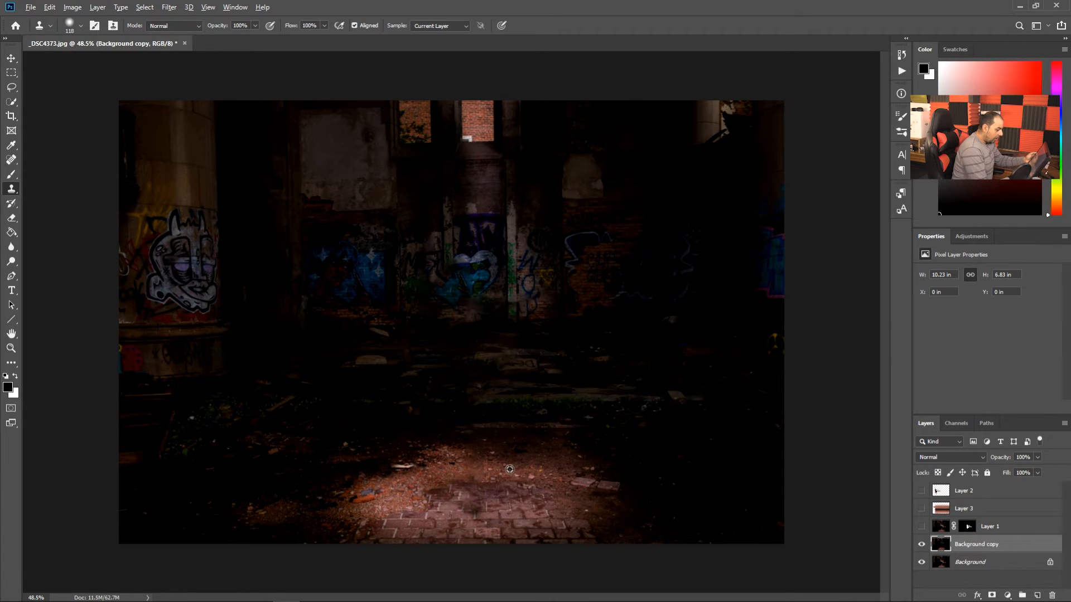
# Step: Blend the gravel area above the brick paving on the Background copy with further cloned ground texture
pyautogui.click(479, 470)
pyautogui.keyDown('alt'); pyautogui.click(514, 450); pyautogui.keyUp('alt')
pyautogui.click(480, 452)
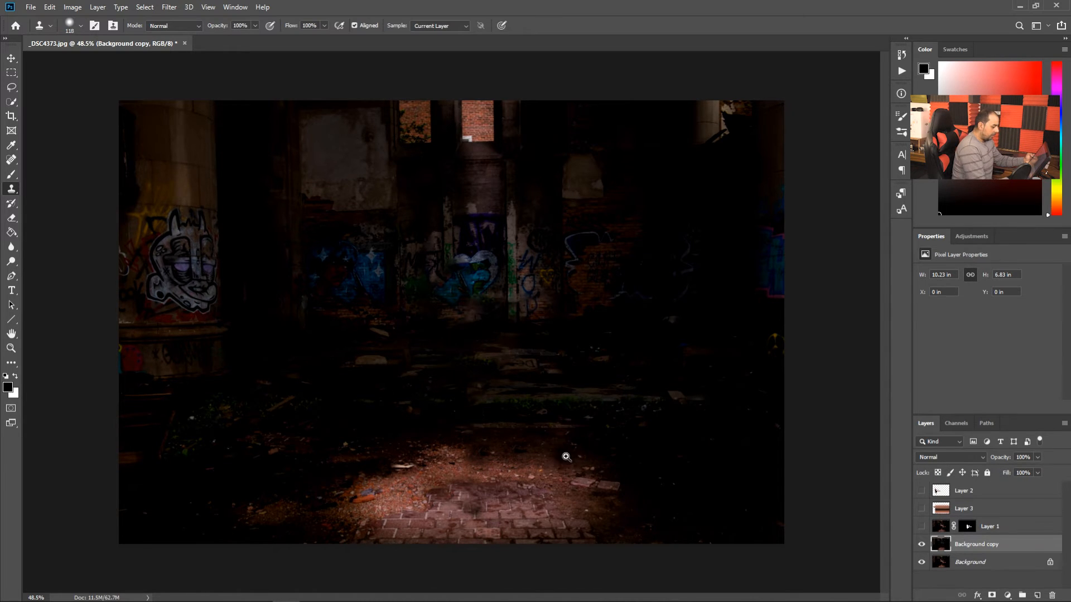
pyautogui.moveTo(566, 456); pyautogui.dragTo(535, 450)
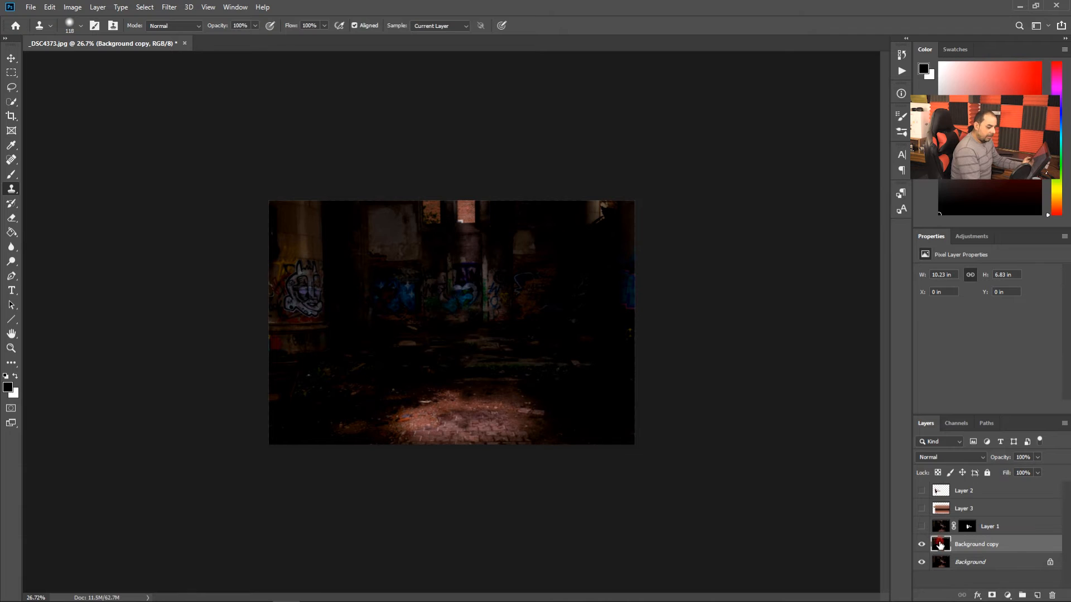
# Step: Make Layer 3 with the stretched strips and Layer 2 with the cut-out dancer visible again
pyautogui.click(940, 509)
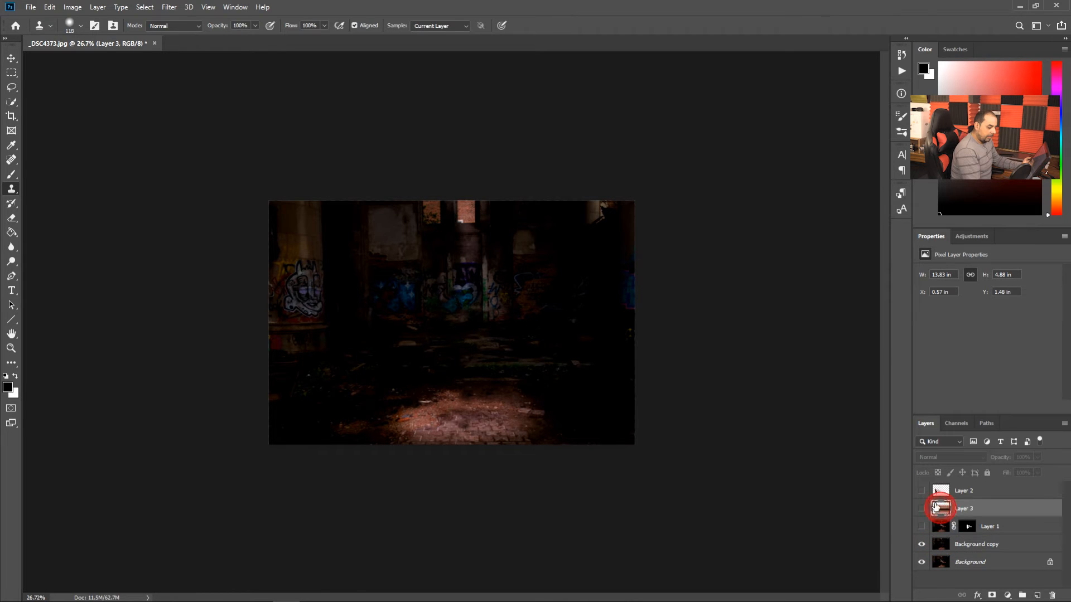
pyautogui.click(941, 491)
pyautogui.click(921, 508)
pyautogui.click(922, 491)
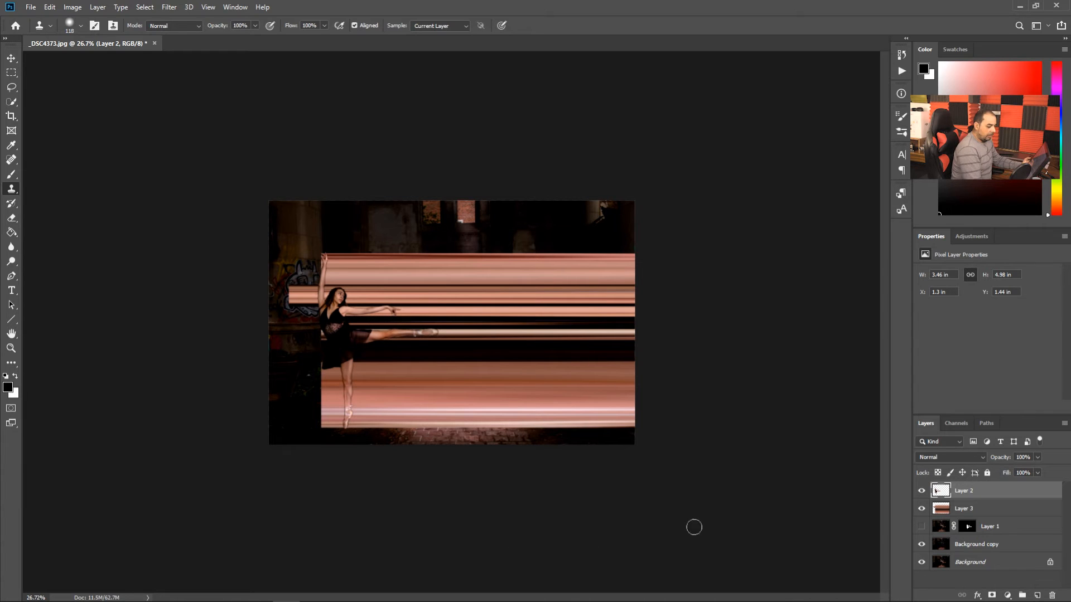
# Step: Warp Layer 3 so the far end of the stretched strips sweeps upward beyond the image and twists over itself
pyautogui.click(946, 509)
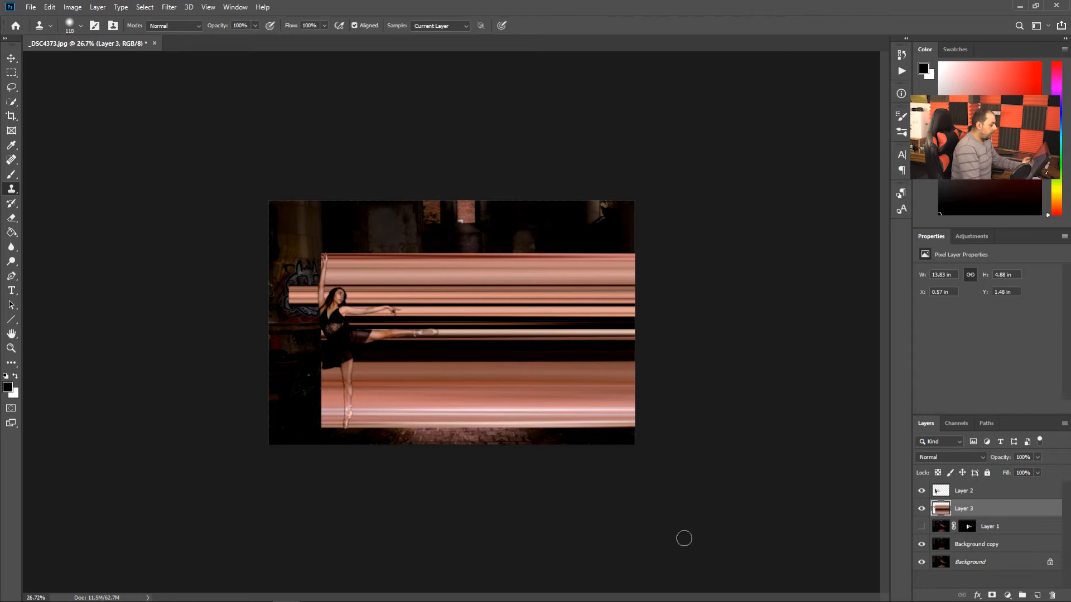
pyautogui.hotkey('ctrl', 't')
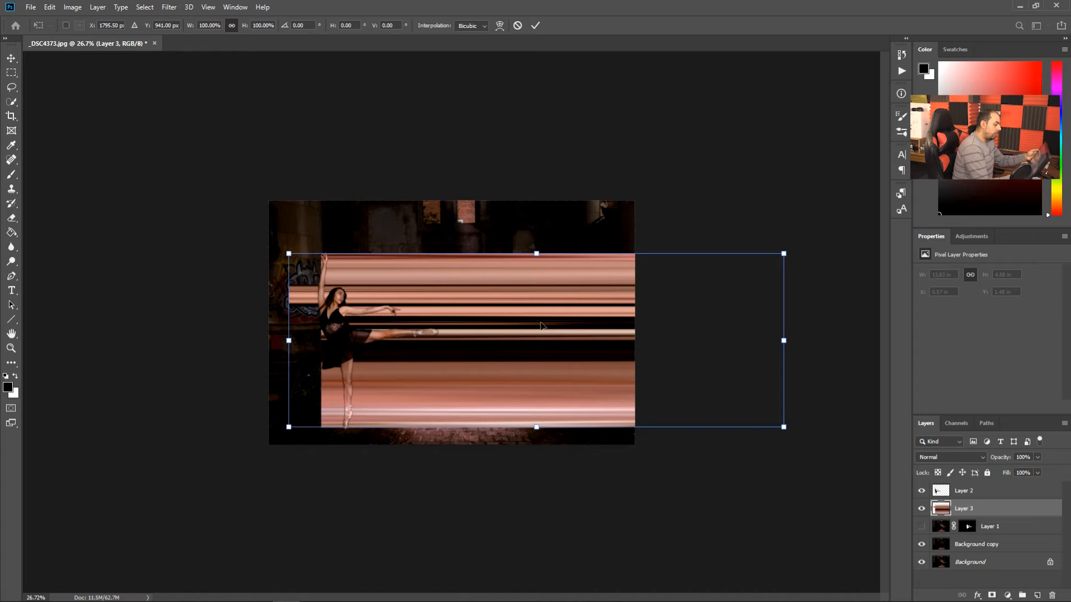
pyautogui.rightClick(509, 341)
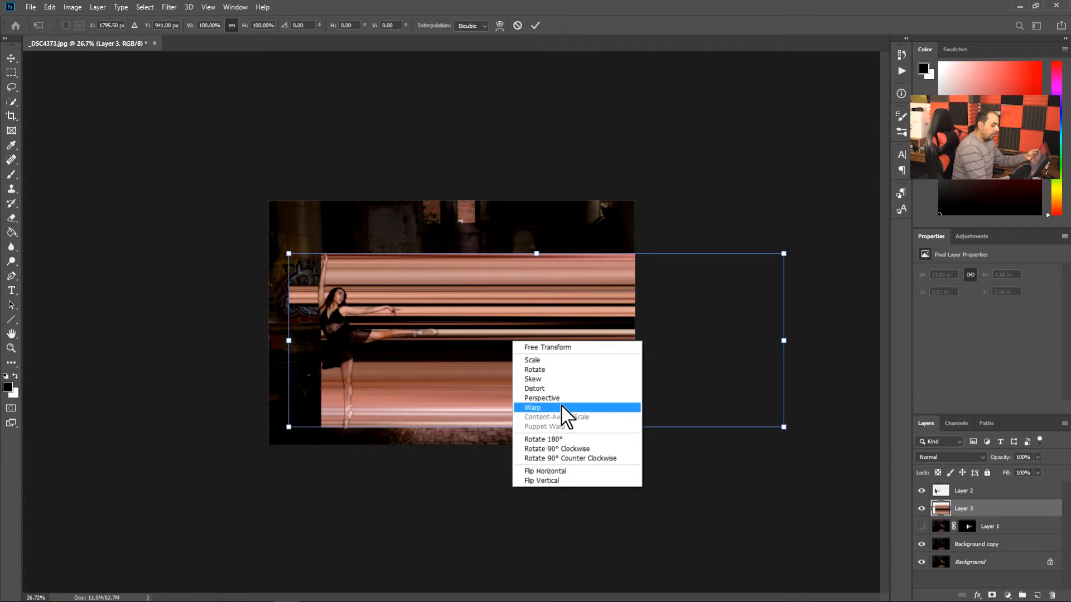
pyautogui.click(500, 26)
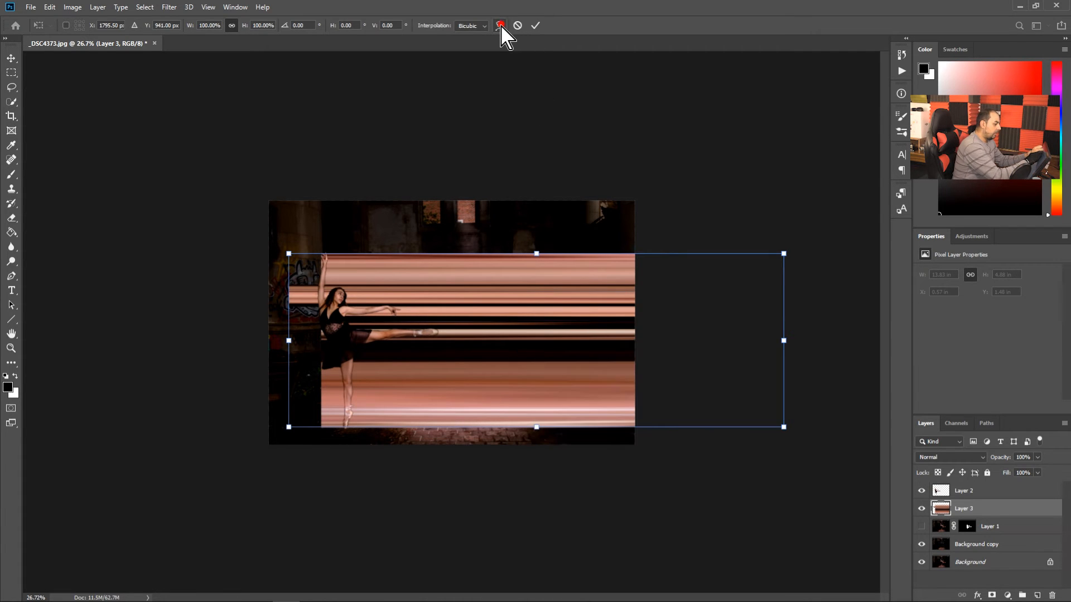
pyautogui.click(499, 25)
pyautogui.moveTo(813, 438); pyautogui.dragTo(660, 141)
pyautogui.moveTo(657, 429); pyautogui.dragTo(627, 430)
pyautogui.moveTo(582, 151); pyautogui.dragTo(472, 27)
pyautogui.moveTo(662, 353); pyautogui.dragTo(764, 172)
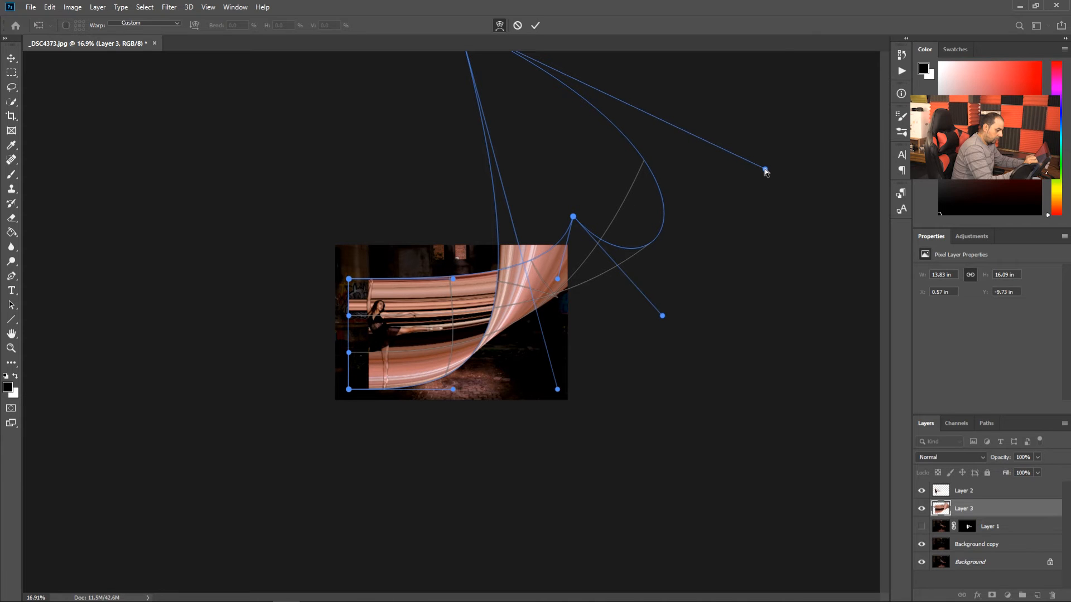
# Step: Refine the inner strips and lower edge of Layer 3's warp near the dancer and apply the transform
pyautogui.moveTo(443, 411); pyautogui.dragTo(487, 422)
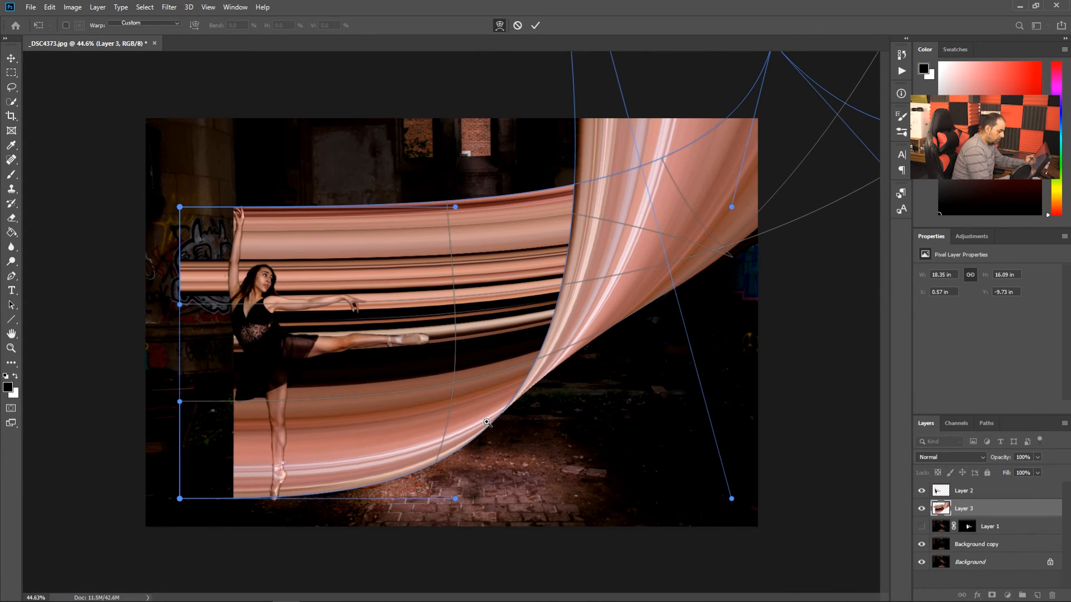
pyautogui.moveTo(453, 346); pyautogui.dragTo(454, 351)
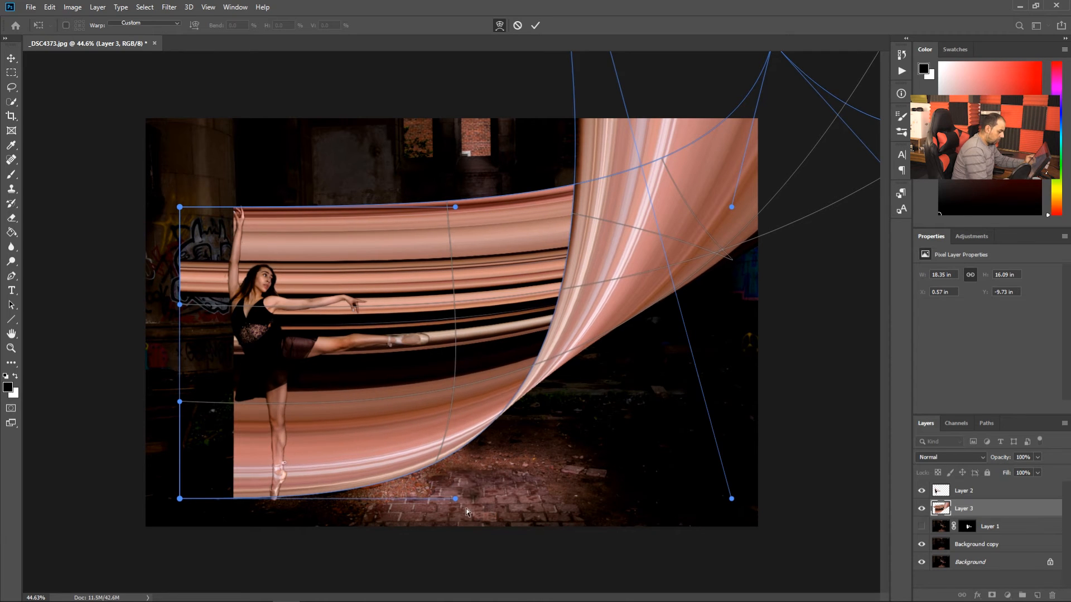
pyautogui.moveTo(460, 503); pyautogui.dragTo(459, 509)
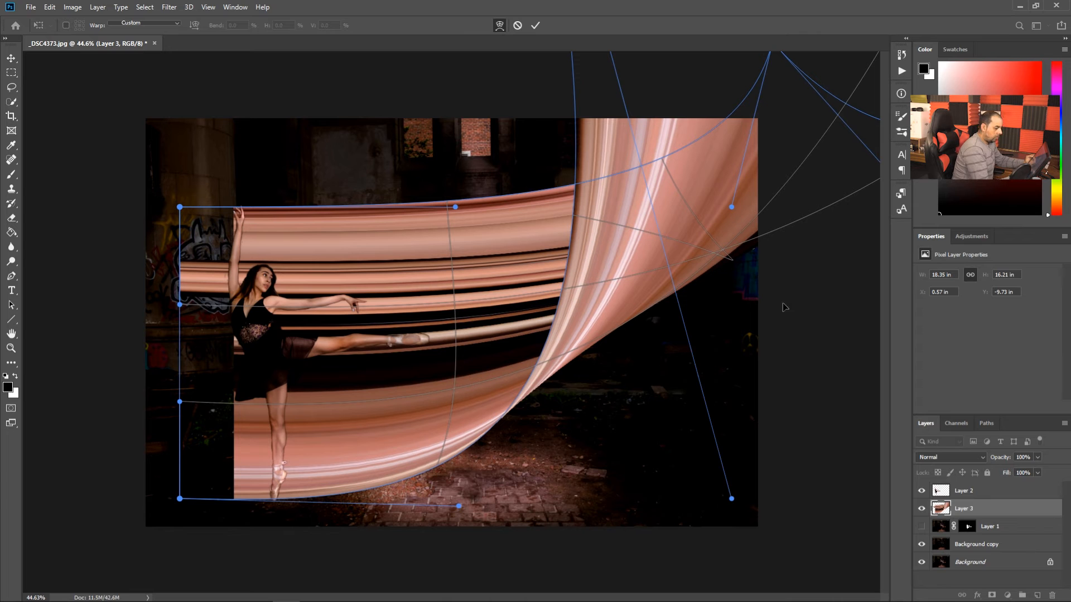
pyautogui.click(536, 25)
pyautogui.press('s')
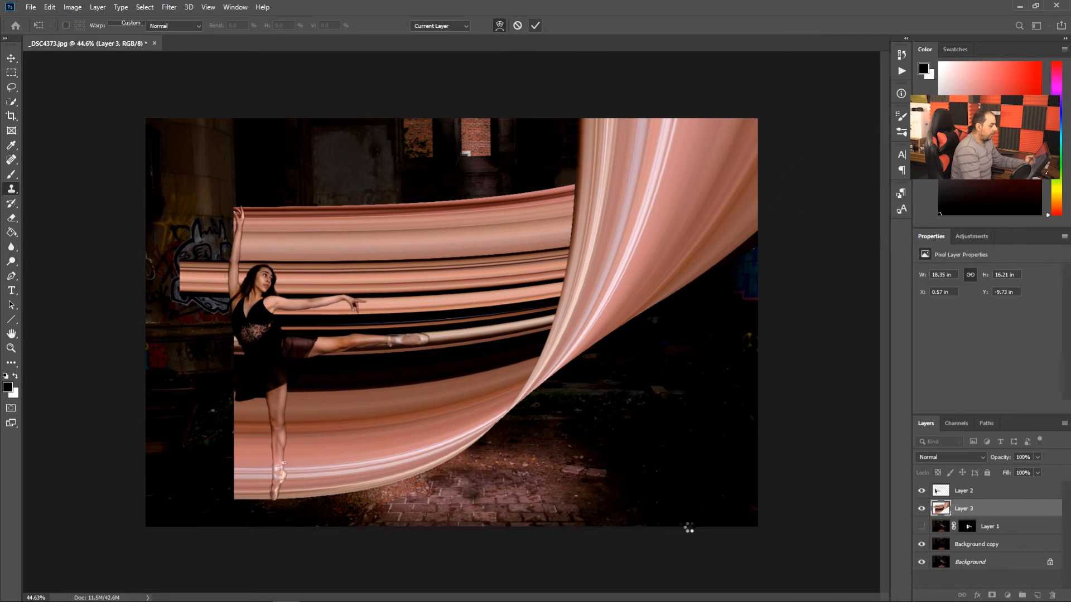
# Step: Erase the parts of Layer 3's strips that extend behind the dancer's raised arm, back and standing leg
pyautogui.moveTo(574, 465)
pyautogui.mouseDown()
pyautogui.moveTo(551, 463)
pyautogui.moveTo(568, 464)
pyautogui.mouseUp()
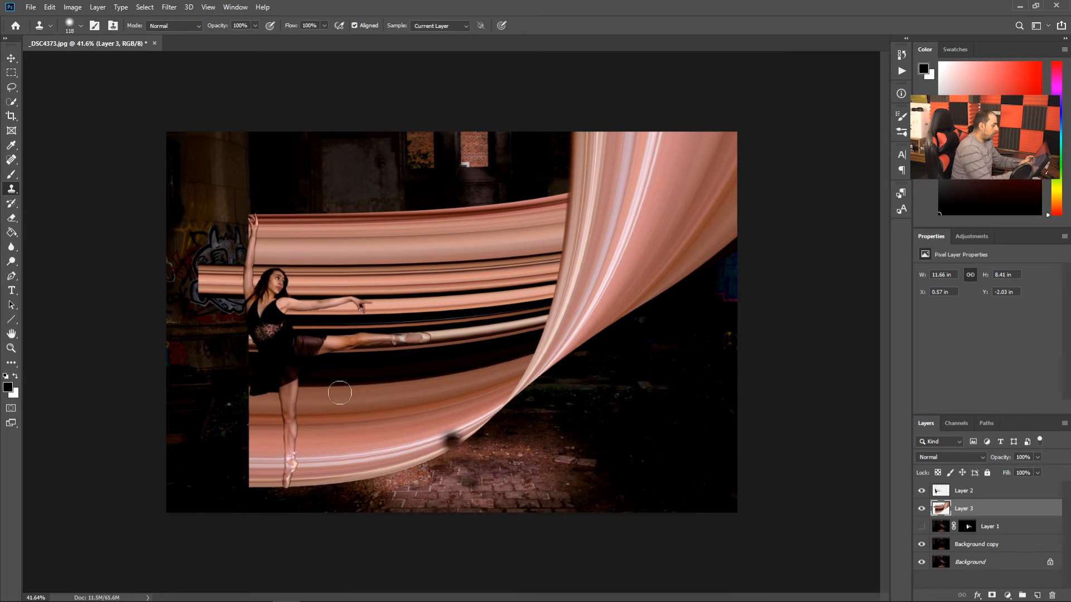
pyautogui.click(12, 217)
pyautogui.moveTo(269, 355); pyautogui.dragTo(278, 359)
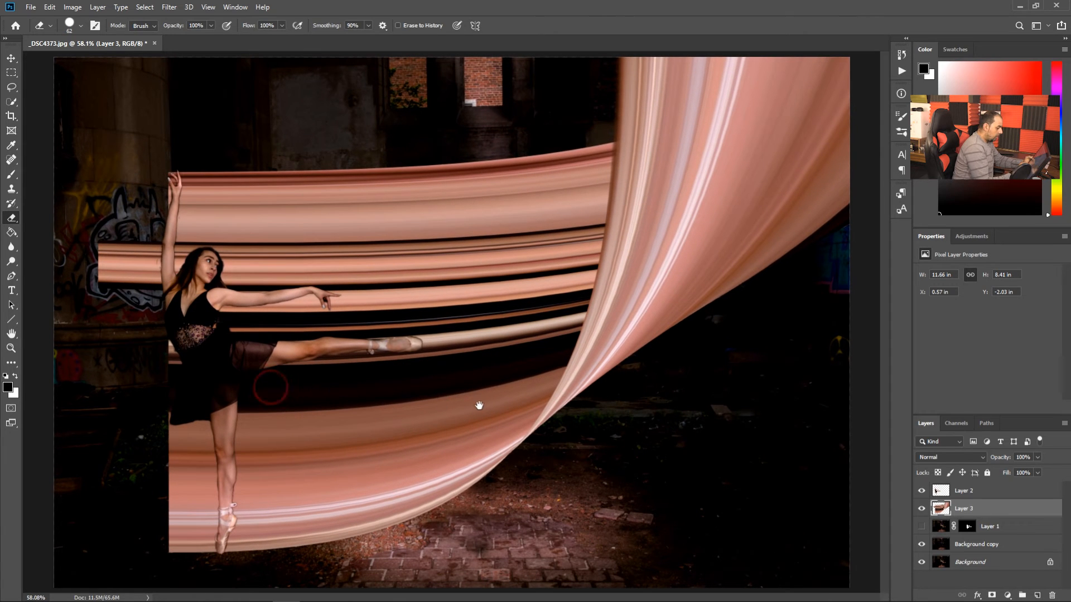
pyautogui.moveTo(367, 412); pyautogui.dragTo(578, 412)
pyautogui.moveTo(322, 94)
pyautogui.mouseDown()
pyautogui.moveTo(298, 241)
pyautogui.moveTo(313, 192)
pyautogui.moveTo(307, 256)
pyautogui.moveTo(284, 217)
pyautogui.moveTo(287, 181)
pyautogui.moveTo(269, 255)
pyautogui.moveTo(247, 248)
pyautogui.moveTo(249, 231)
pyautogui.moveTo(262, 265)
pyautogui.mouseUp()
pyautogui.moveTo(267, 201)
pyautogui.mouseDown()
pyautogui.moveTo(231, 217)
pyautogui.moveTo(240, 251)
pyautogui.moveTo(258, 252)
pyautogui.moveTo(275, 346)
pyautogui.mouseUp()
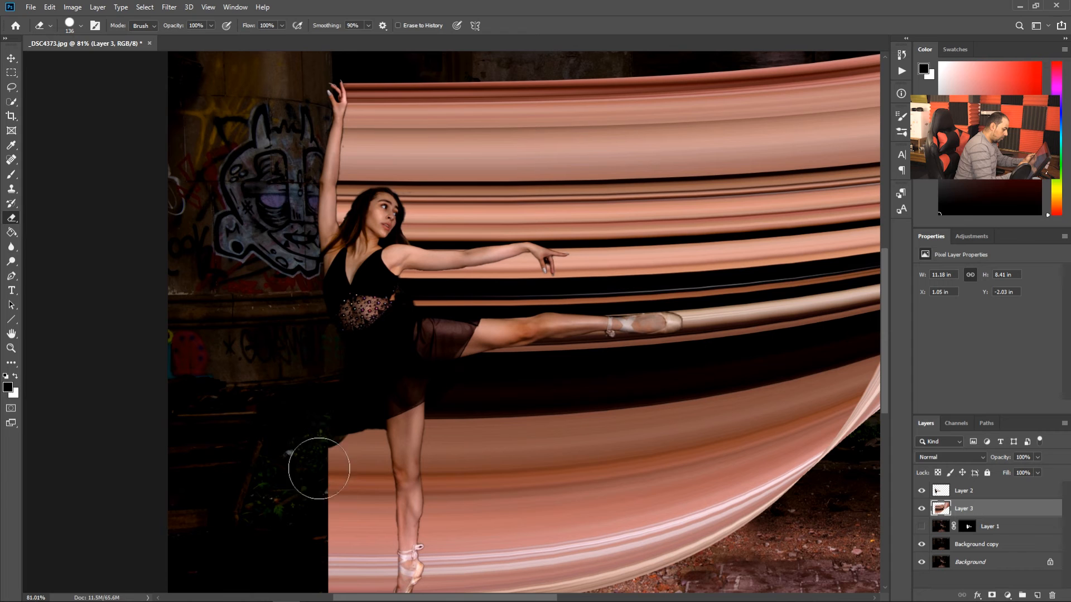
pyautogui.moveTo(349, 430)
pyautogui.mouseDown()
pyautogui.moveTo(375, 445)
pyautogui.moveTo(371, 459)
pyautogui.moveTo(338, 454)
pyautogui.mouseUp()
pyautogui.moveTo(390, 484)
pyautogui.mouseDown()
pyautogui.moveTo(390, 322)
pyautogui.moveTo(364, 208)
pyautogui.moveTo(356, 359)
pyautogui.mouseUp()
pyautogui.moveTo(313, 191); pyautogui.dragTo(315, 262)
pyautogui.moveTo(558, 331)
pyautogui.mouseDown()
pyautogui.moveTo(490, 342)
pyautogui.moveTo(511, 376)
pyautogui.moveTo(569, 391)
pyautogui.mouseUp()
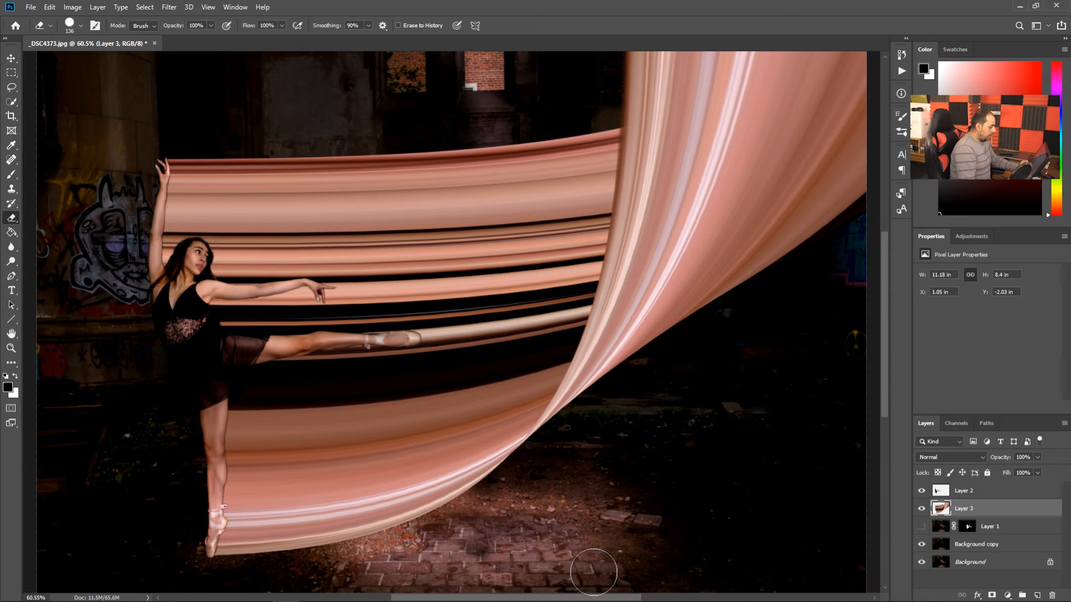
# Step: Try different blend modes on Layer 3, including Darken, Screen, Vivid Light, Exclusion and Luminosity, and return it to Normal
pyautogui.click(923, 526)
pyautogui.click(923, 526)
pyautogui.click(990, 526)
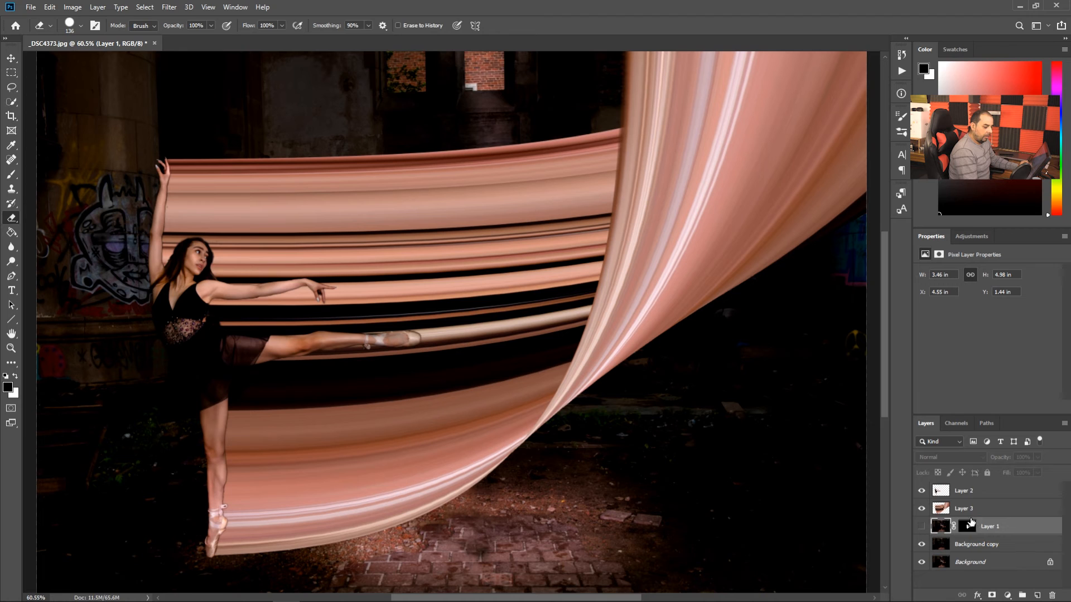
pyautogui.click(971, 510)
pyautogui.click(970, 457)
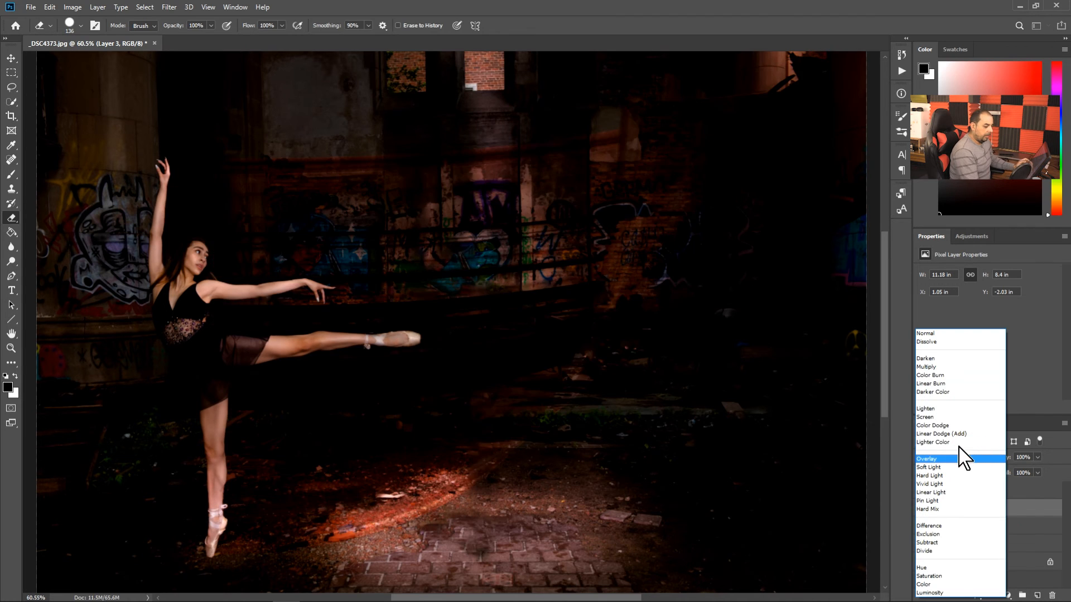
pyautogui.click(948, 365)
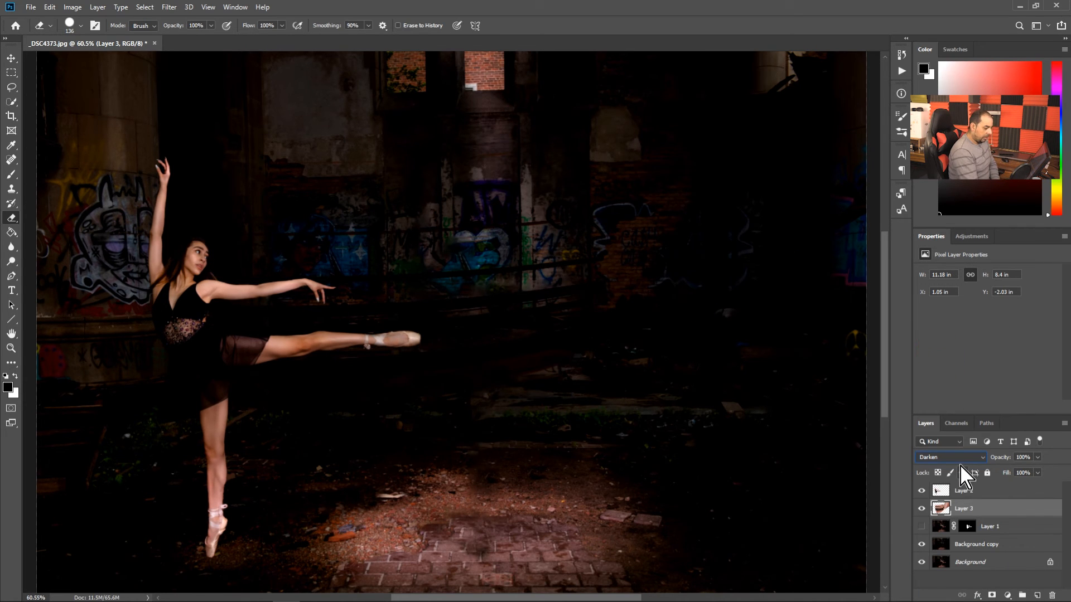
pyautogui.scroll(-2, 957, 458)
pyautogui.scroll(-2, 957, 466)
pyautogui.scroll(-1, 957, 467)
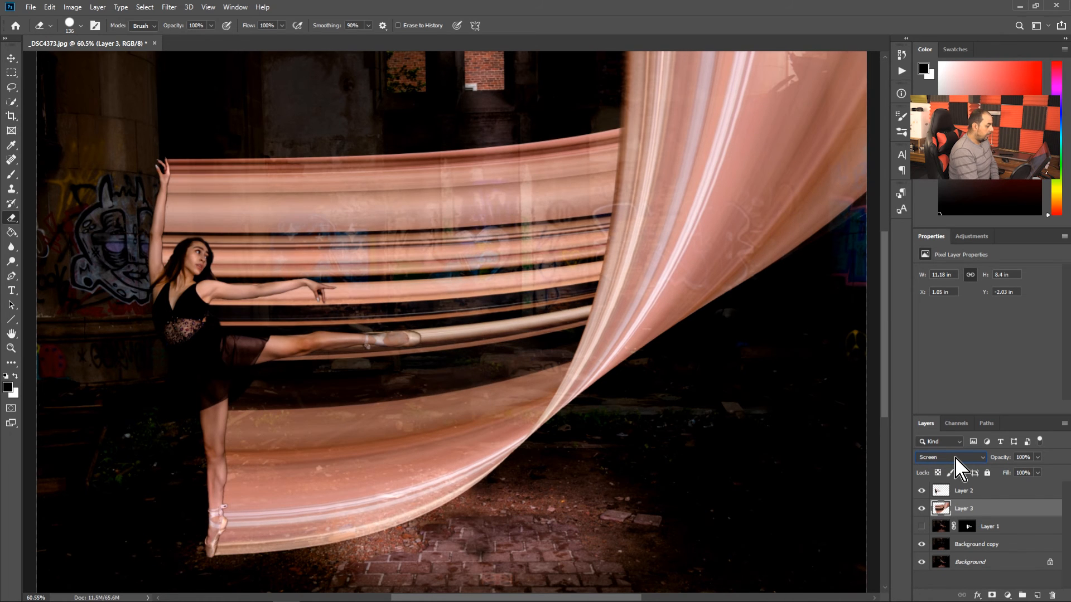
pyautogui.scroll(-4, 955, 459)
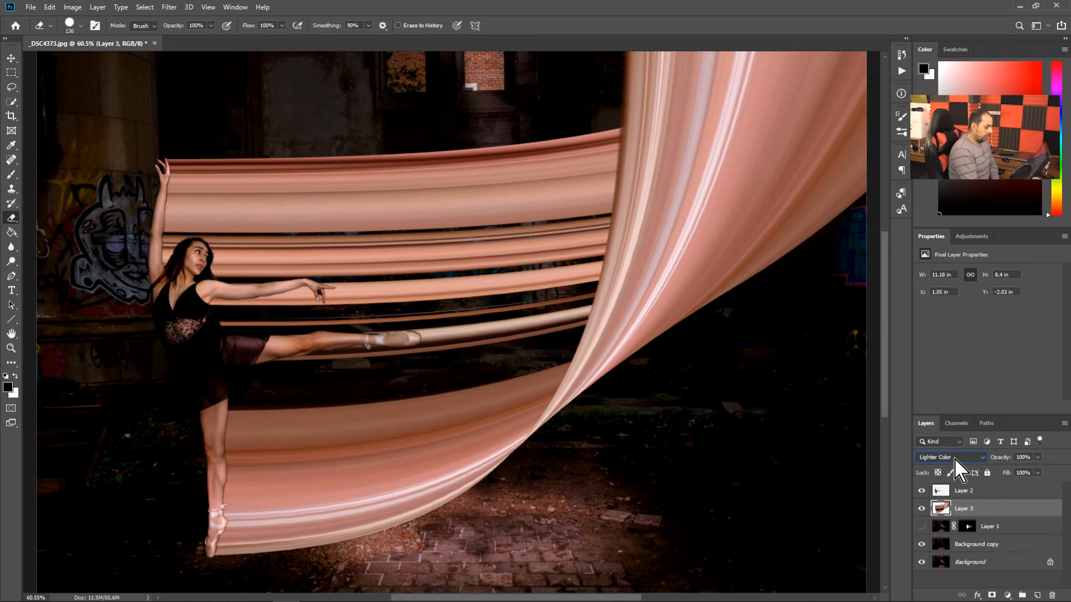
pyautogui.scroll(-5, 957, 466)
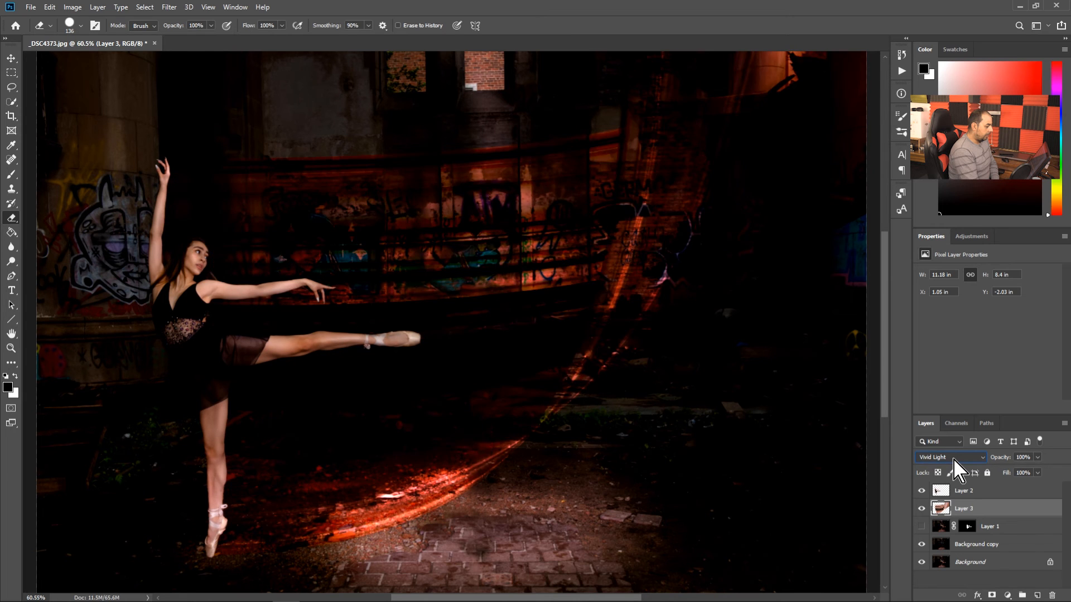
pyautogui.scroll(-5, 957, 467)
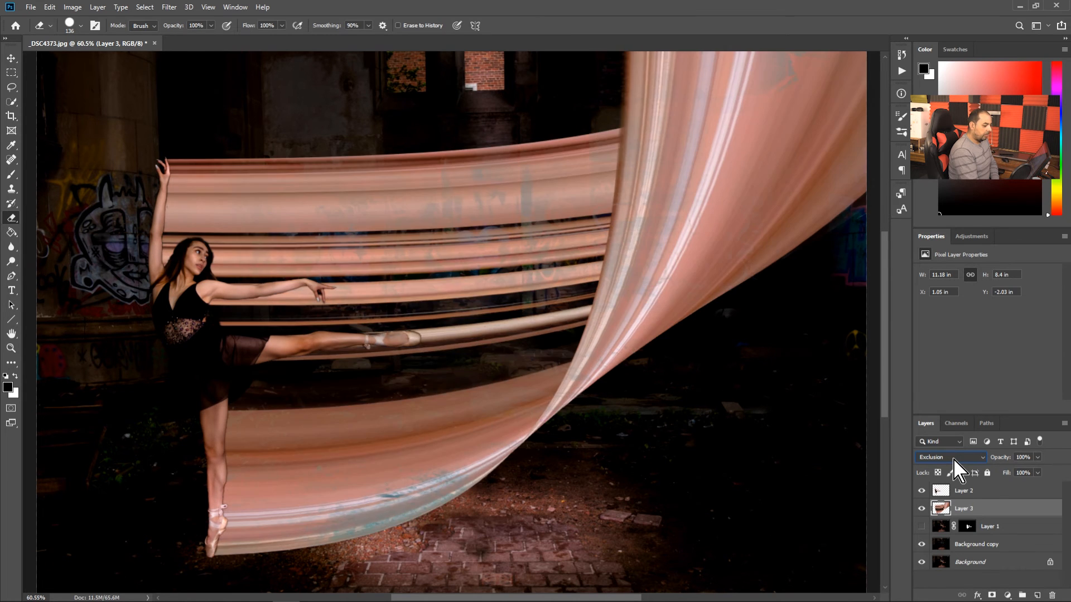
pyautogui.scroll(-2, 954, 460)
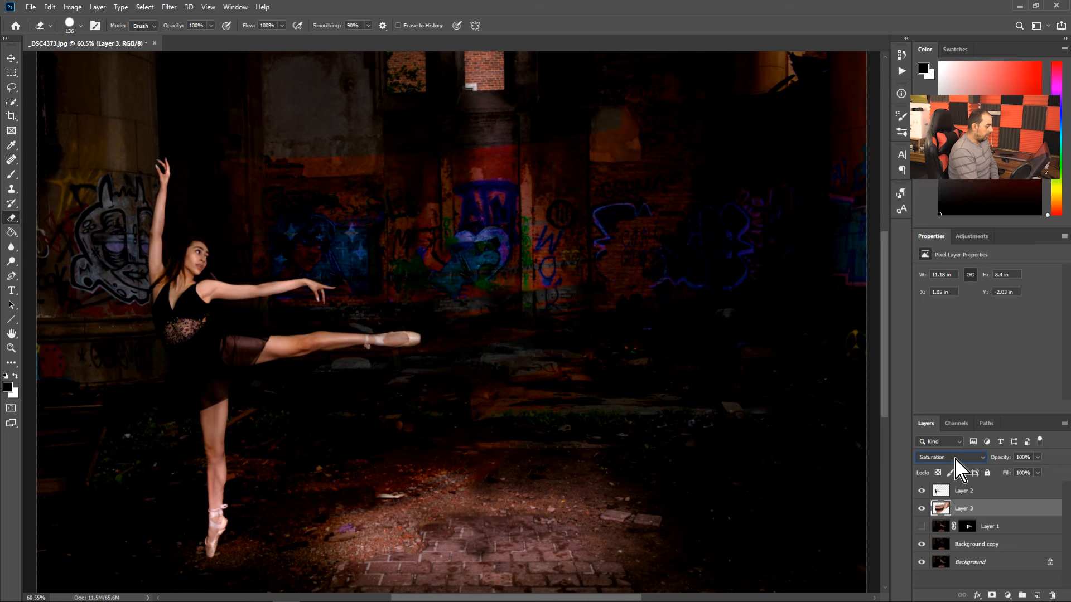
pyautogui.scroll(-1, 957, 467)
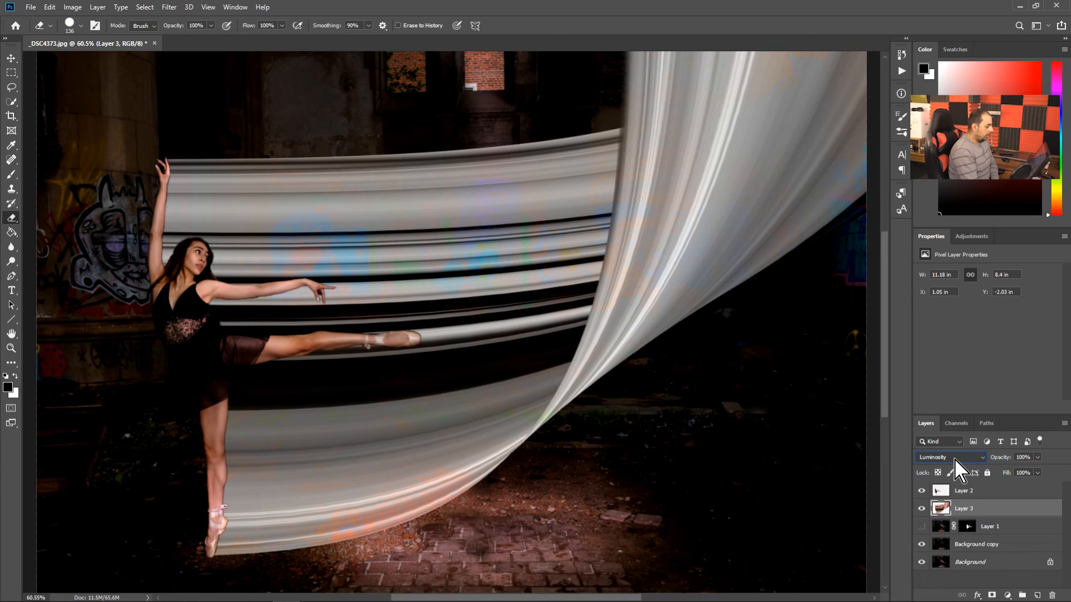
pyautogui.click(961, 459)
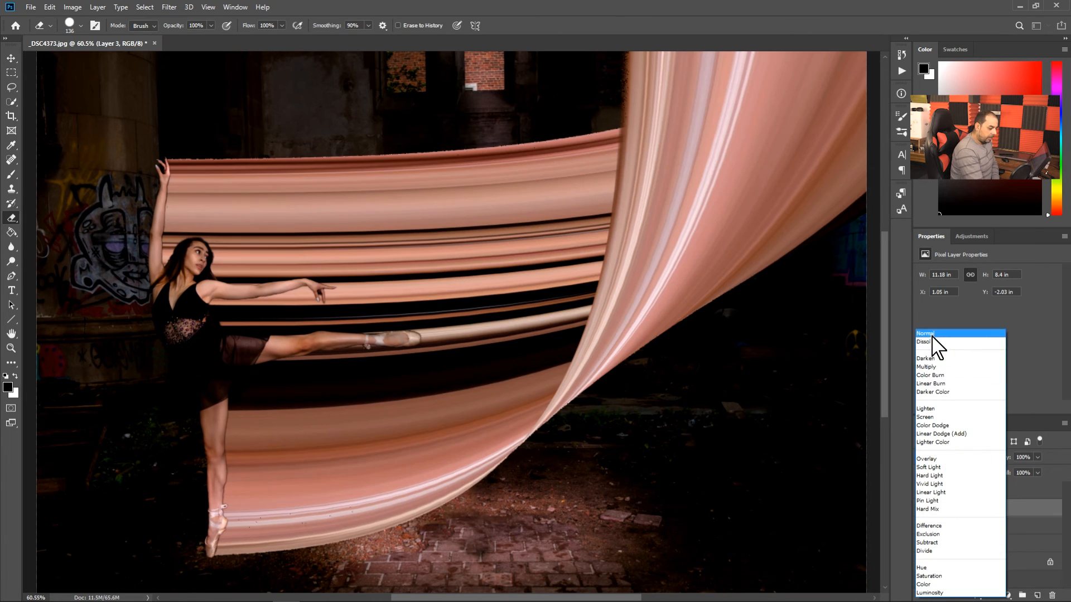
pyautogui.click(936, 343)
# Step: Reduce Layer 3's fill to 60% to make the stretched strips semi-transparent
pyautogui.click(1037, 473)
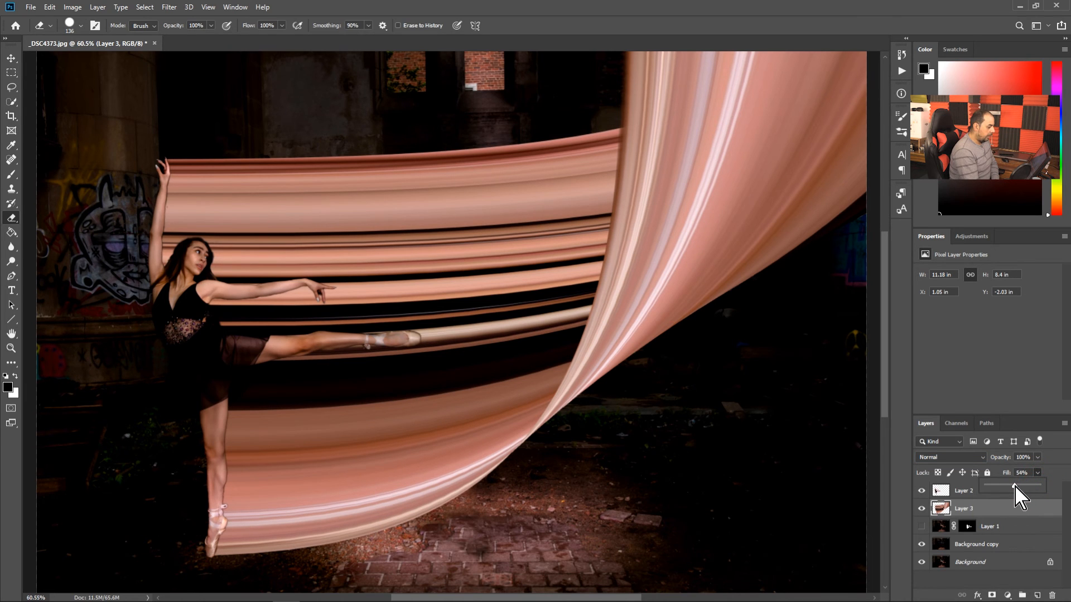
pyautogui.moveTo(1011, 486); pyautogui.dragTo(1023, 496)
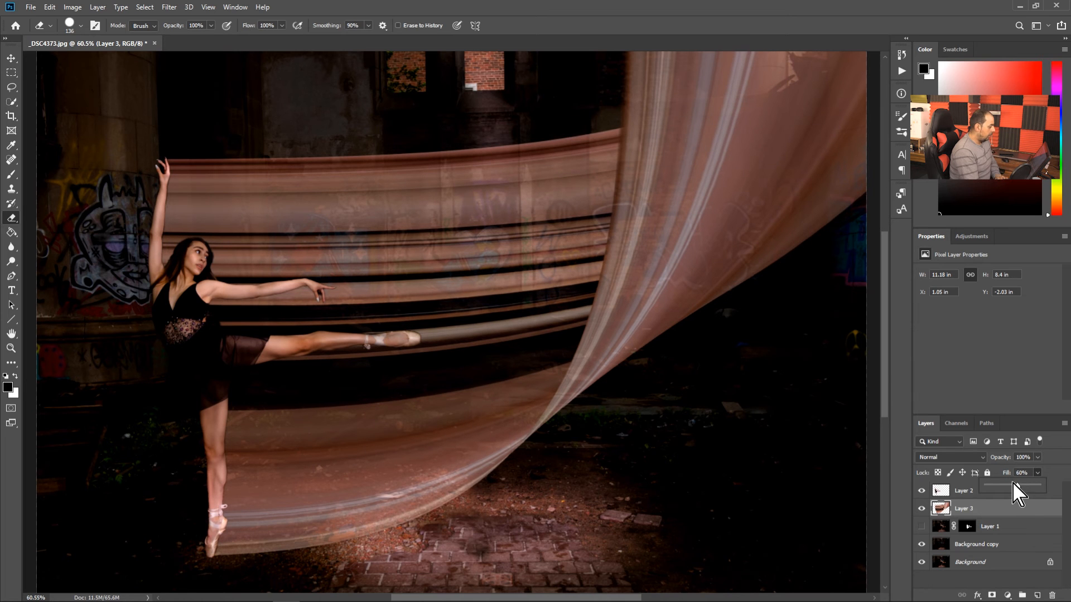
pyautogui.moveTo(609, 490)
pyautogui.mouseDown()
pyautogui.moveTo(504, 493)
pyautogui.moveTo(601, 495)
pyautogui.mouseUp()
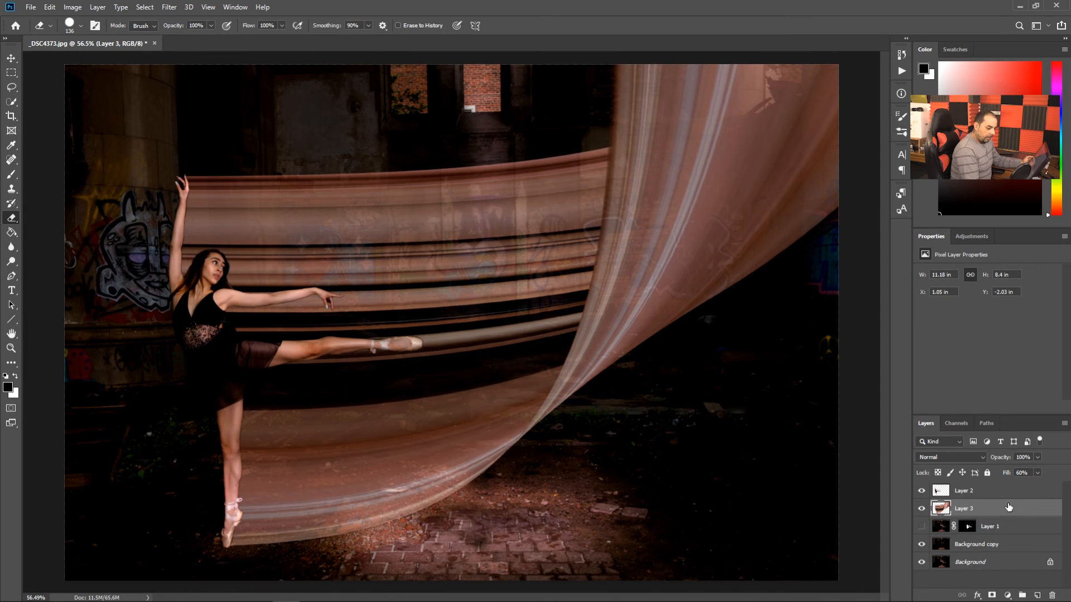
# Step: Try inverting the colours of Layer 3's strips and restore the original skin tones
pyautogui.hotkey('ctrl', 'i')
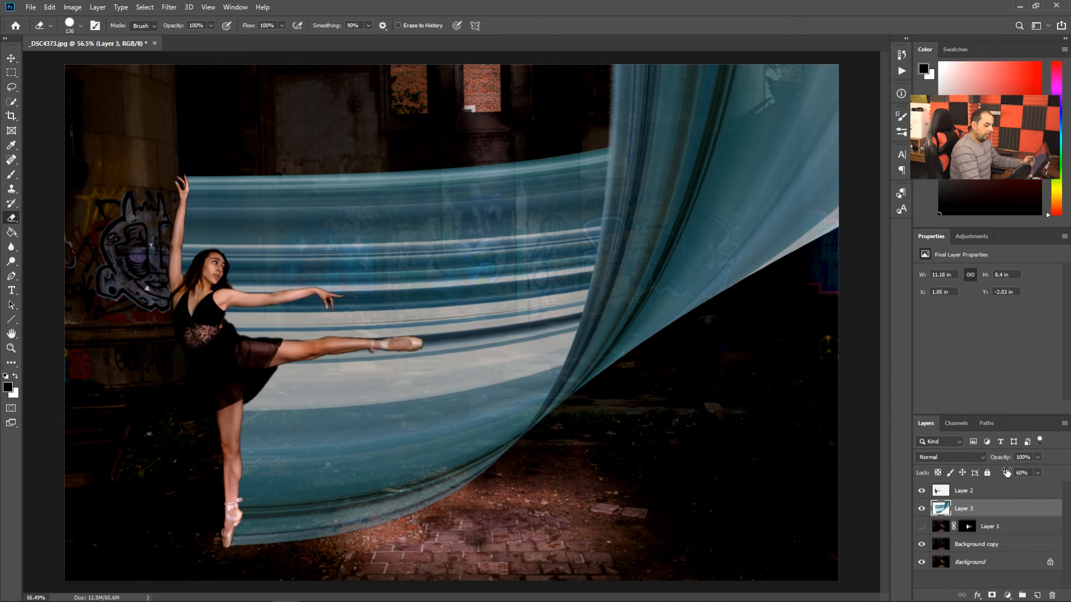
pyautogui.hotkey('ctrl', 'i')
pyautogui.moveTo(594, 492); pyautogui.dragTo(587, 494)
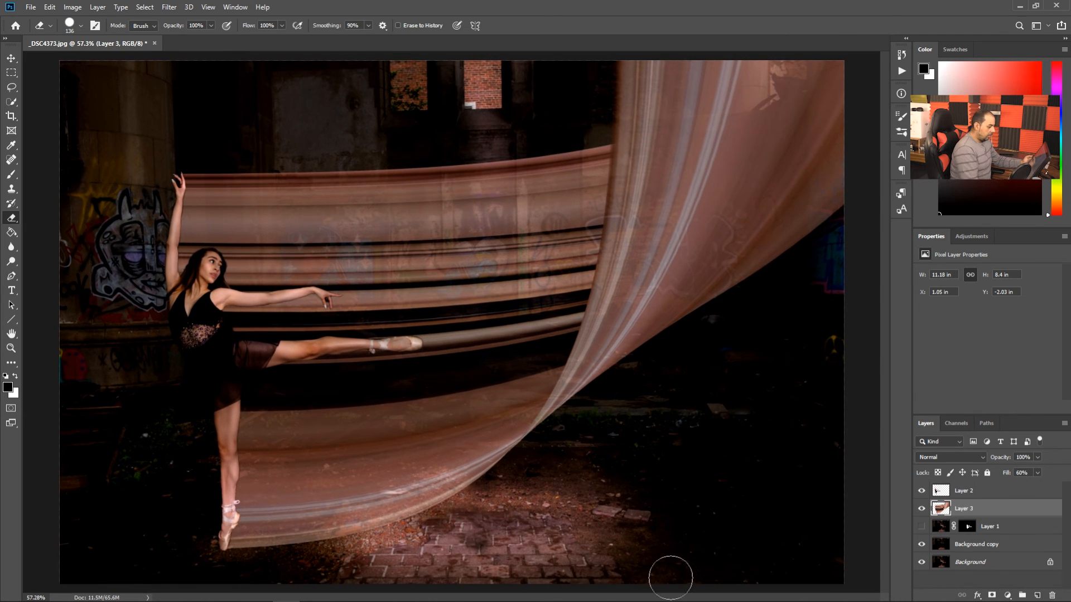
# Step: Add a Solid Color fill layer above Layer 2 and set its colour to orange #d44708
pyautogui.click(967, 490)
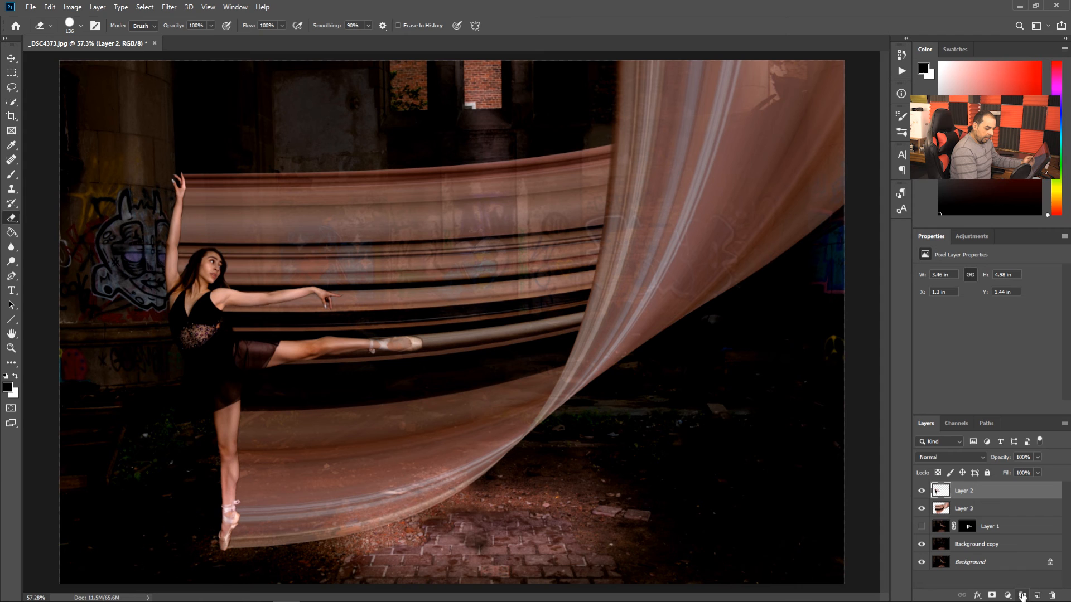
pyautogui.click(1008, 595)
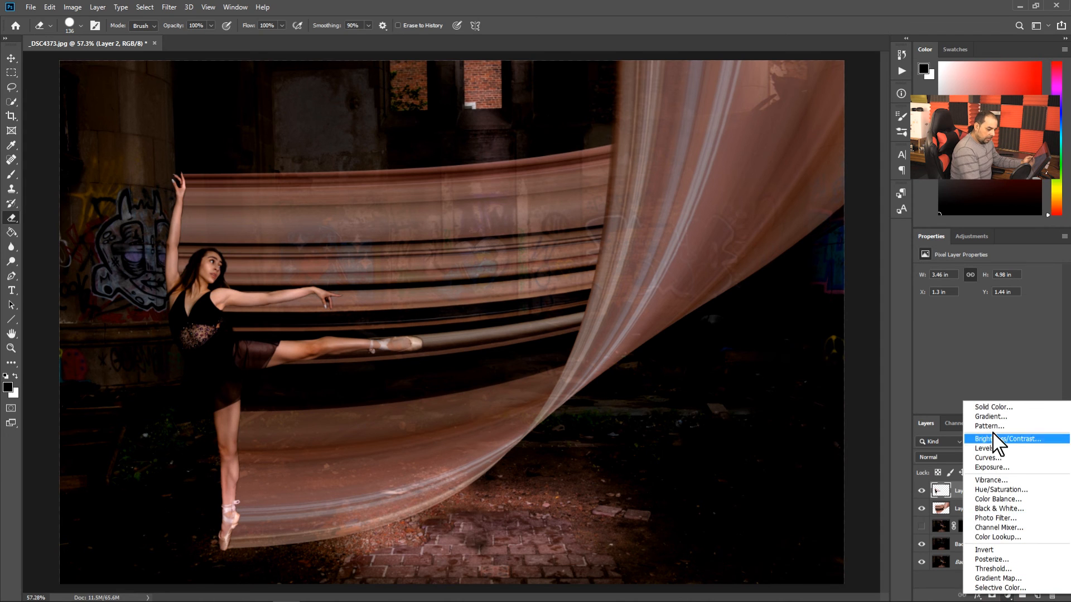
pyautogui.click(994, 407)
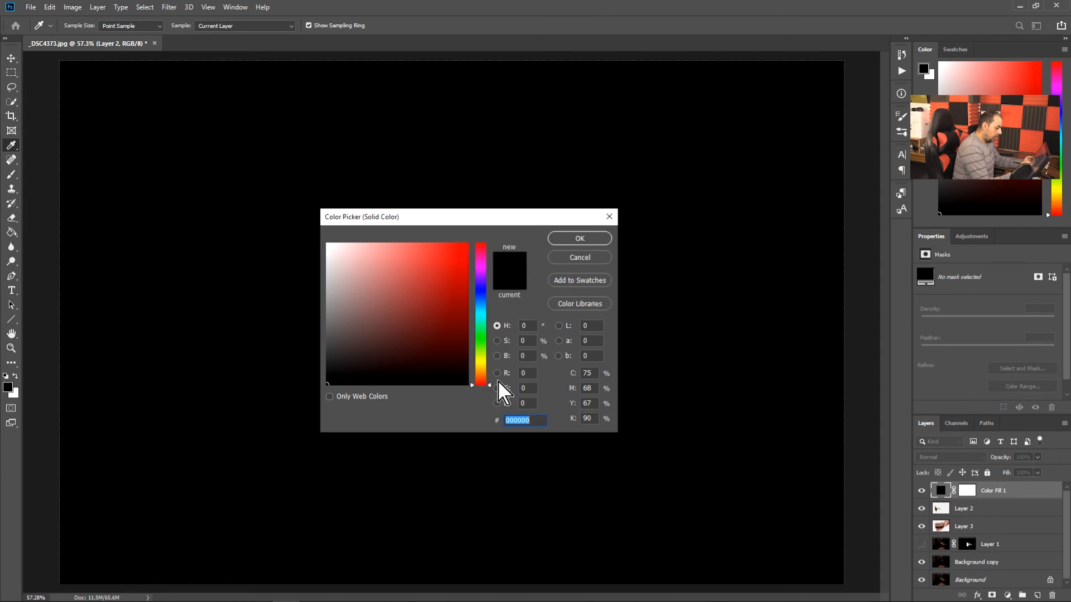
pyautogui.moveTo(447, 317); pyautogui.dragTo(459, 263)
pyautogui.moveTo(490, 385); pyautogui.dragTo(485, 378)
pyautogui.moveTo(453, 341)
pyautogui.mouseDown()
pyautogui.moveTo(459, 253)
pyautogui.moveTo(463, 266)
pyautogui.mouseUp()
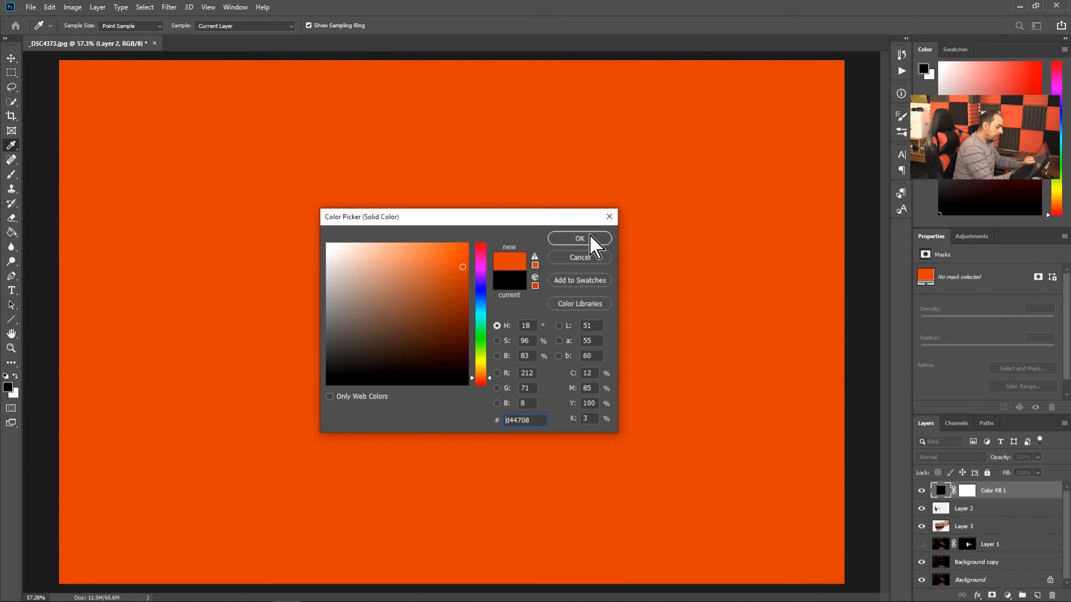
pyautogui.click(580, 238)
pyautogui.press('e')
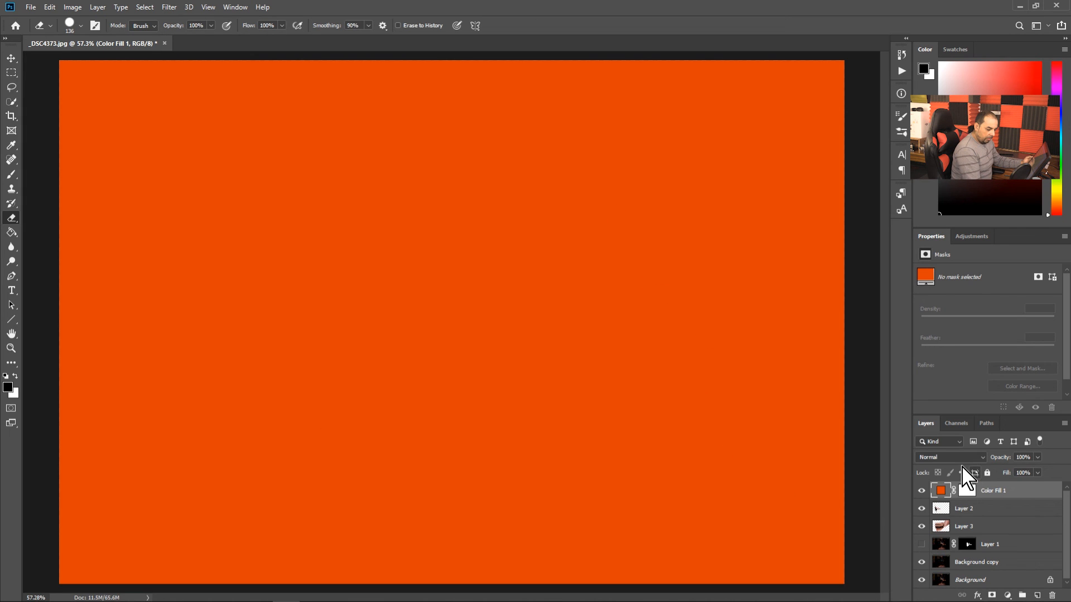
# Step: Set the orange fill layer's blend mode to Overlay and reduce its fill to 13%
pyautogui.click(954, 462)
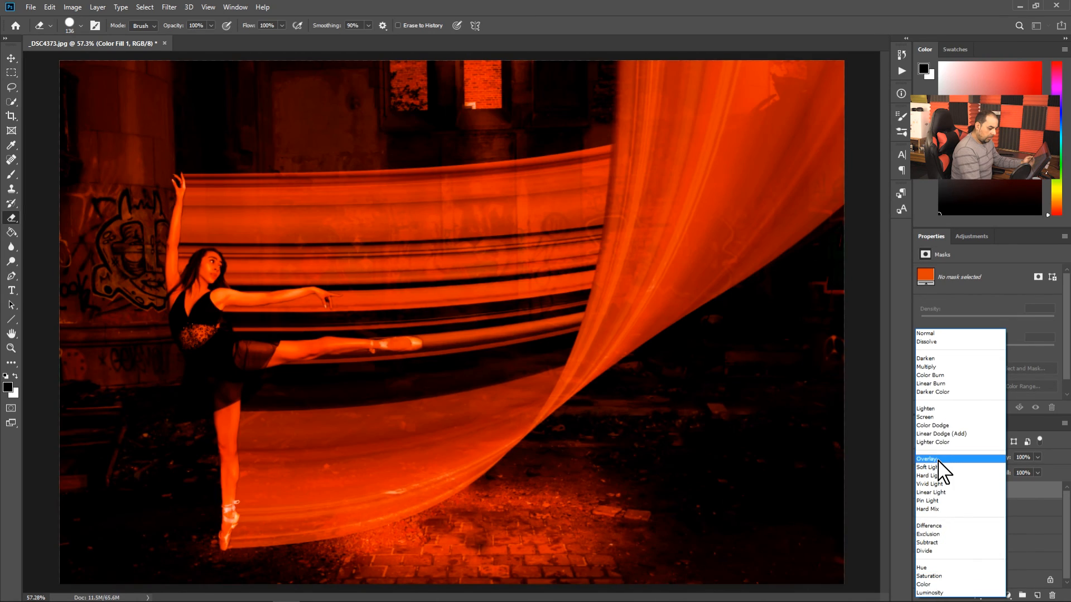
pyautogui.click(939, 459)
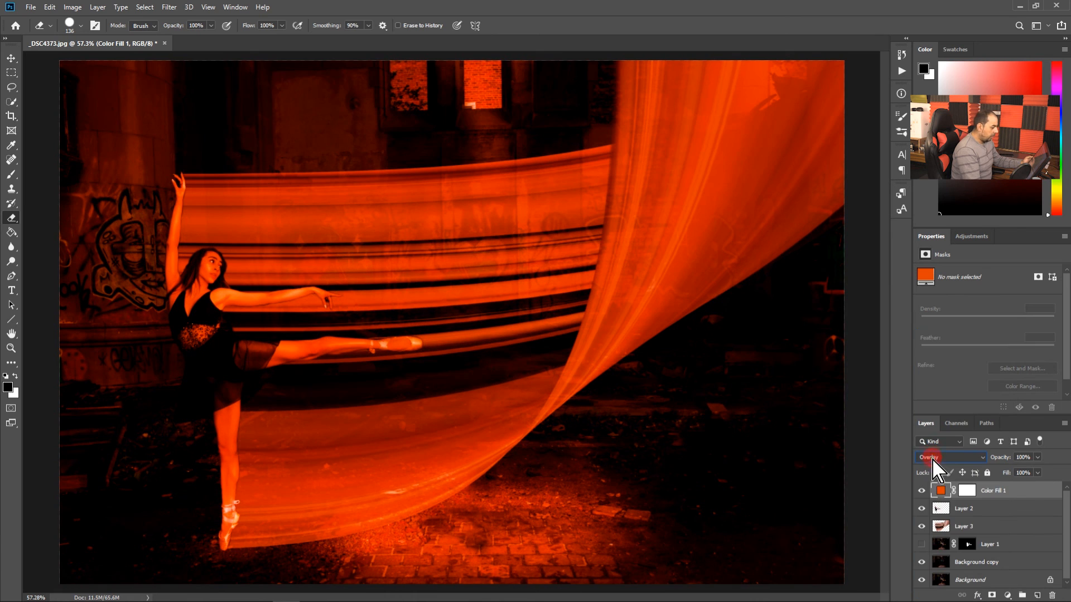
pyautogui.click(1038, 473)
pyautogui.moveTo(1039, 485); pyautogui.dragTo(1005, 486)
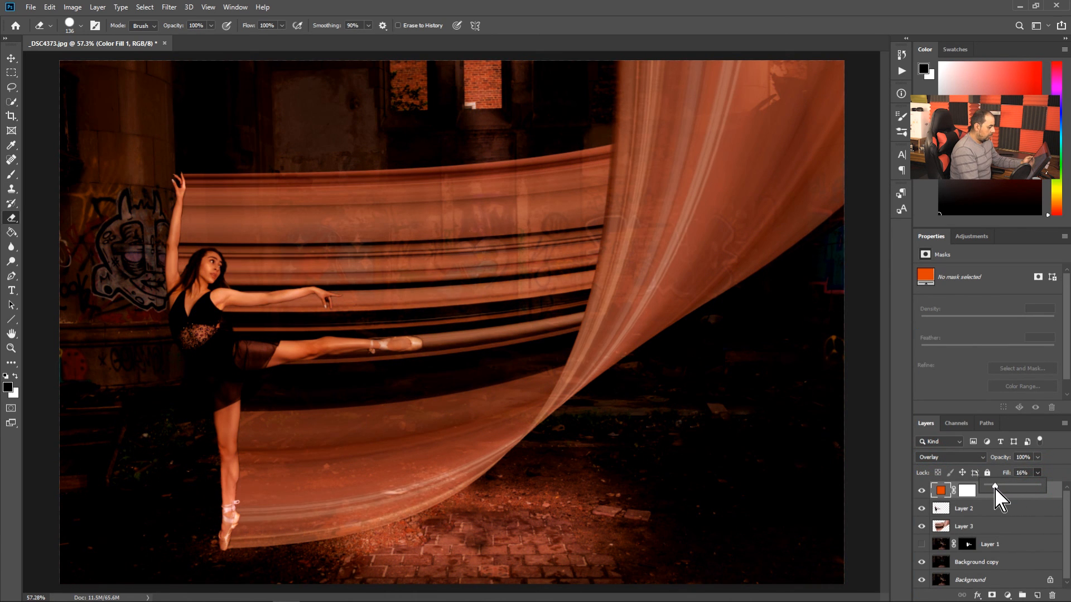
pyautogui.moveTo(988, 487); pyautogui.dragTo(990, 487)
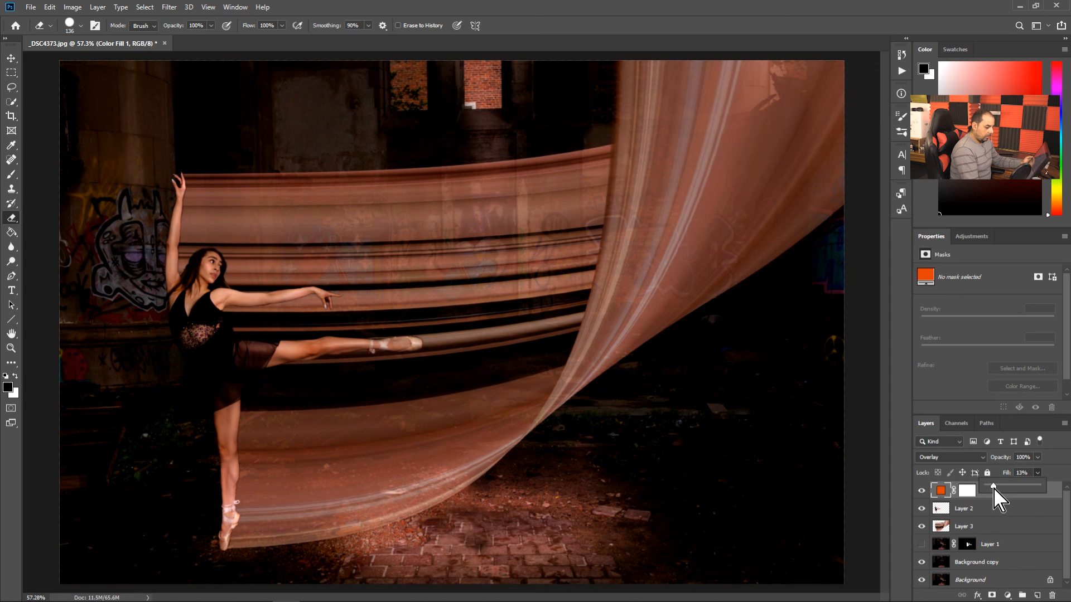
# Step: Toggle the orange fill layer's visibility to compare the whole image with and without the warm tint
pyautogui.moveTo(603, 489)
pyautogui.mouseDown()
pyautogui.moveTo(588, 487)
pyautogui.moveTo(597, 491)
pyautogui.mouseUp()
pyautogui.click(920, 491)
pyautogui.click(920, 491)
pyautogui.click(919, 492)
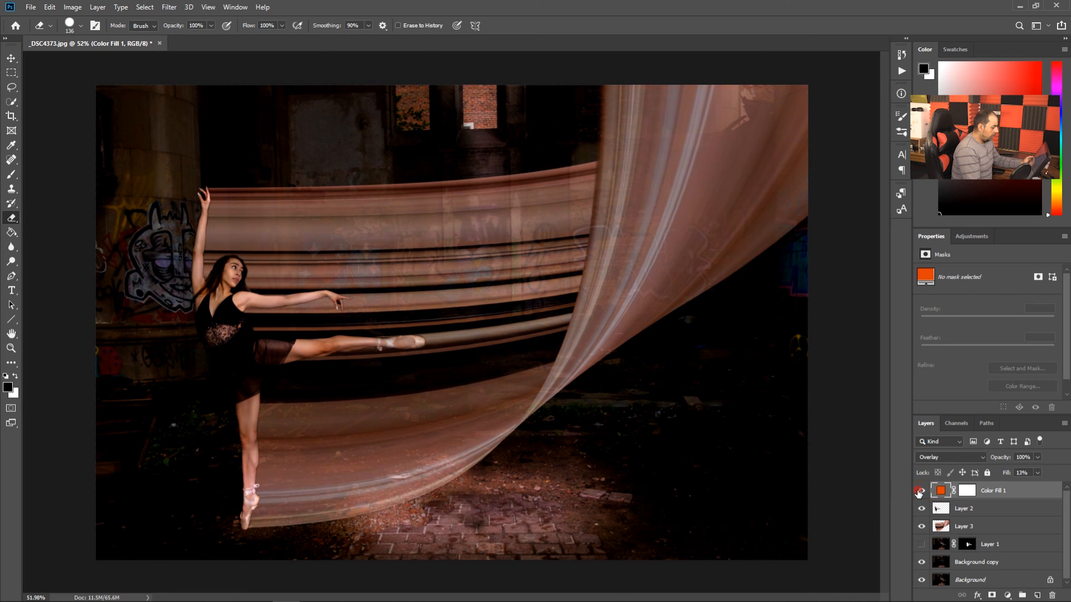